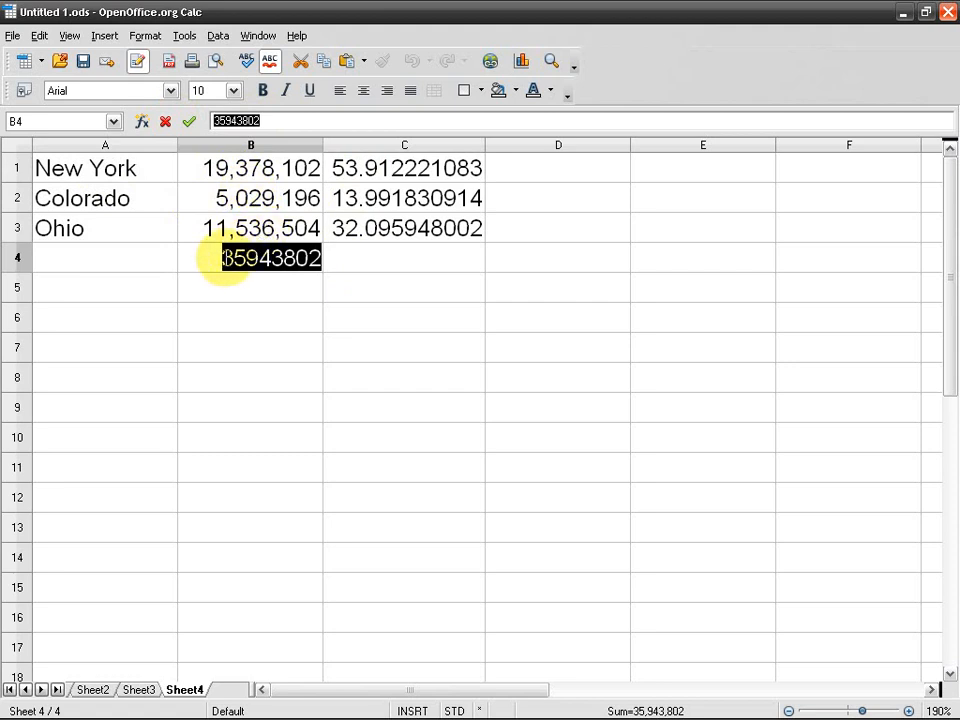
- Replace the fixed total in cell B4 with the formula =b1+b2+b3
key(Return)
click(225, 262)
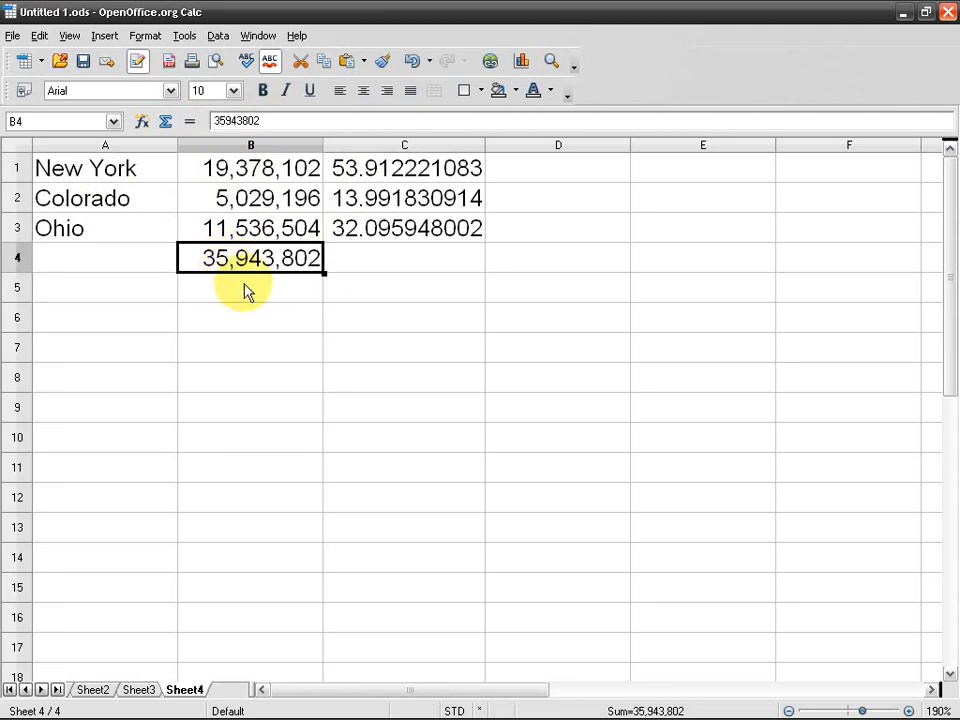
text(=)
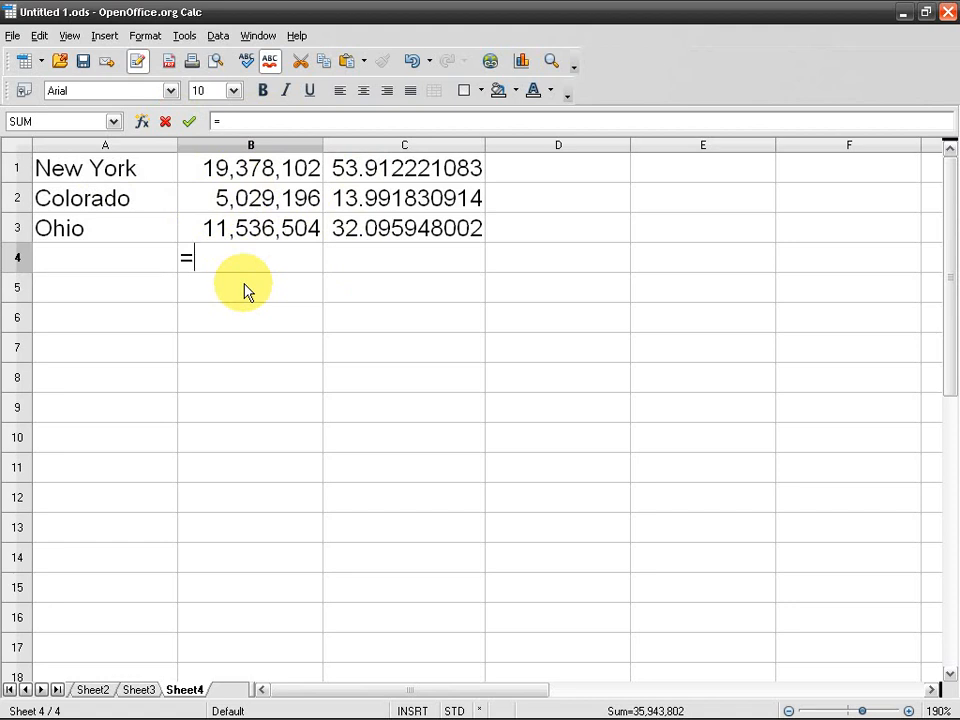
text(b1+b2+)
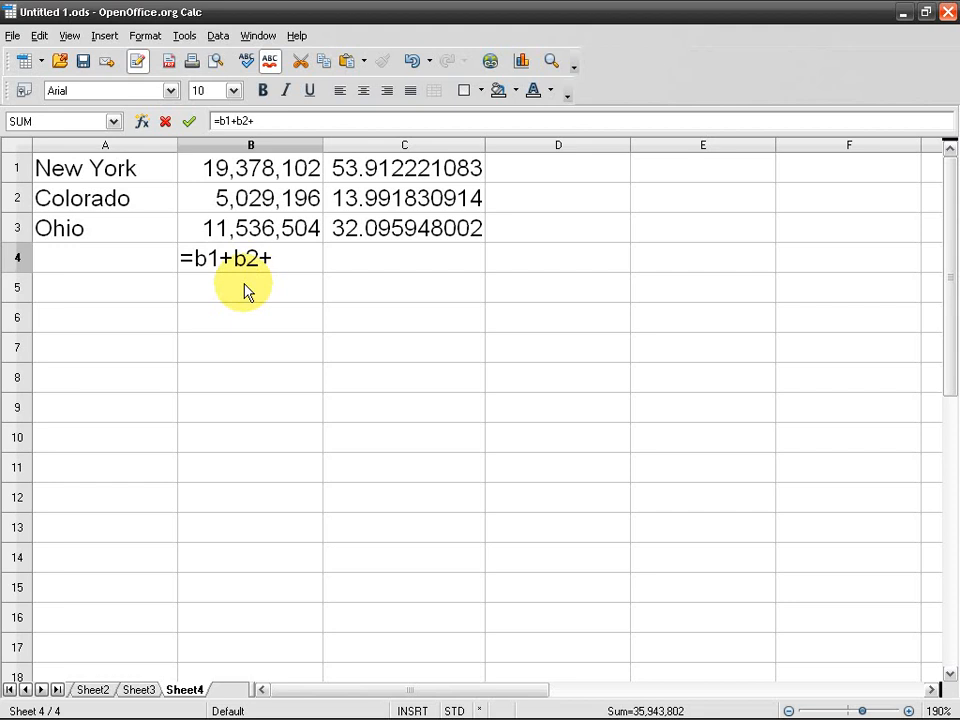
text(b3)
key(Return)
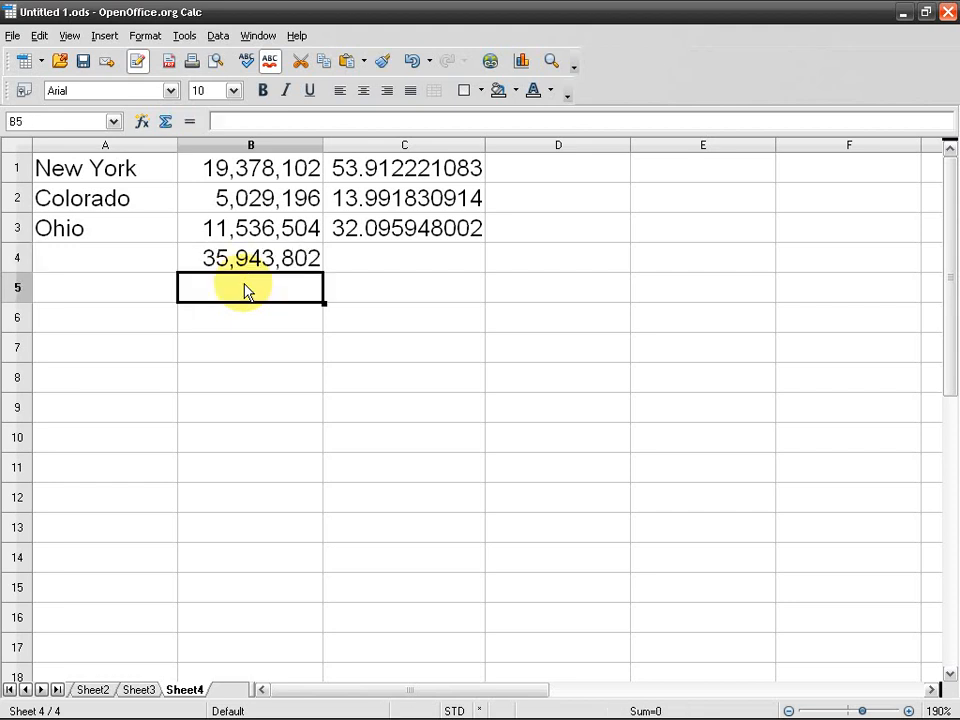
- Try extending the addition formula in B4 with the extra terms +b5+b6+b7
key(Up)
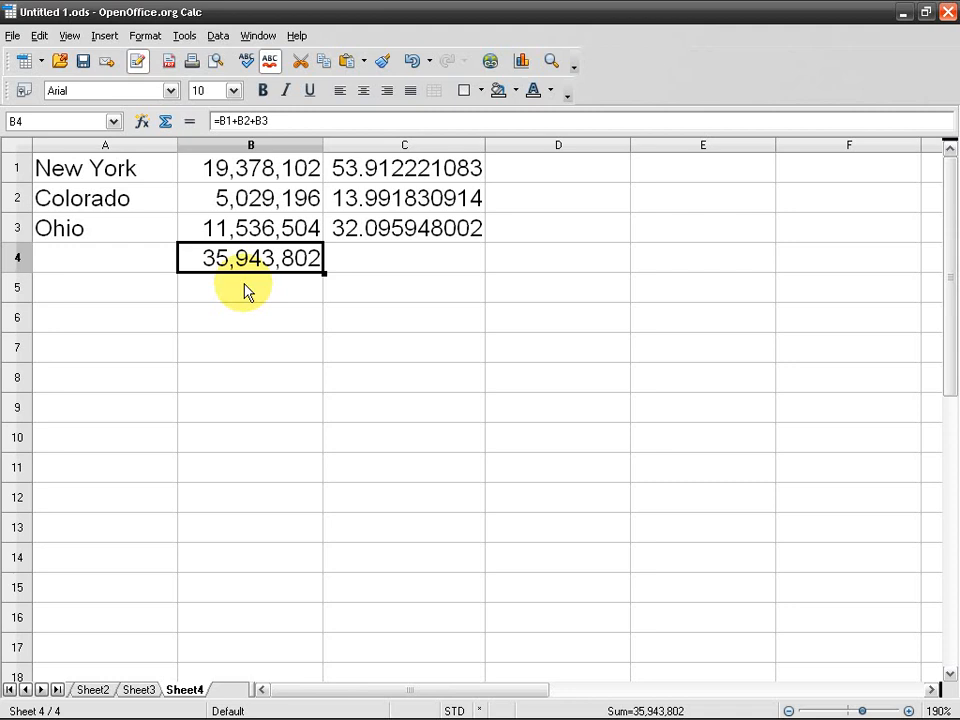
key(F2)
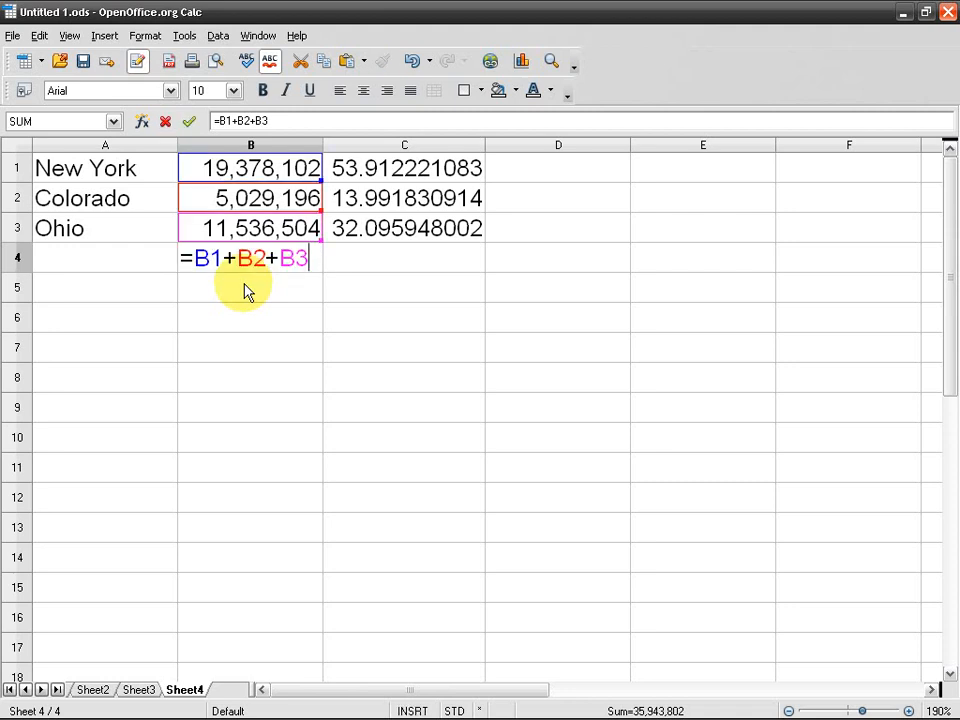
text(+b5+)
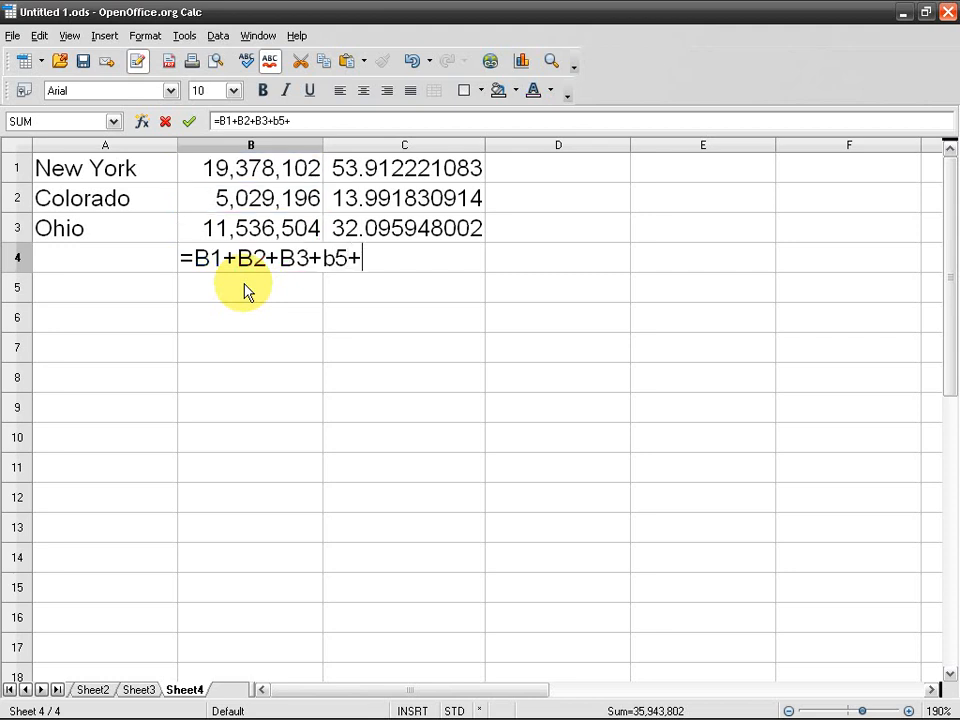
text(b6+b8)
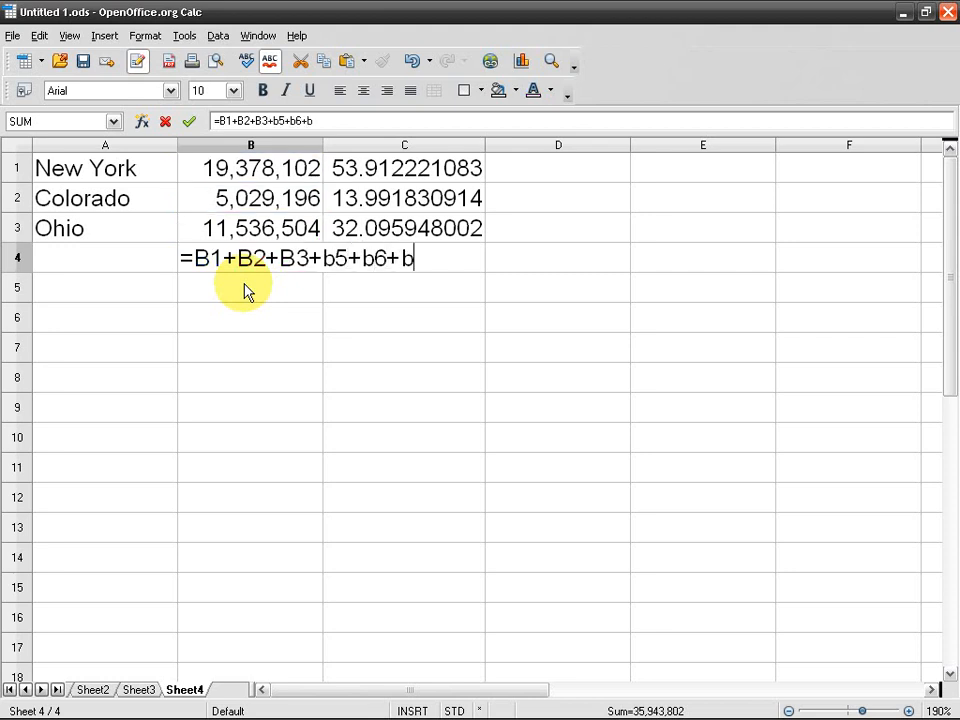
key(BackSpace)
text(7)
- Remove the extra terms from the B4 formula and commit it as =B1+B2+b3
key(BackSpace)
key(BackSpace)
key(BackSpace)
key(BackSpace)
key(BackSpace)
key(BackSpace)
key(BackSpace)
key(BackSpace)
key(BackSpace)
key(BackSpace)
key(BackSpace)
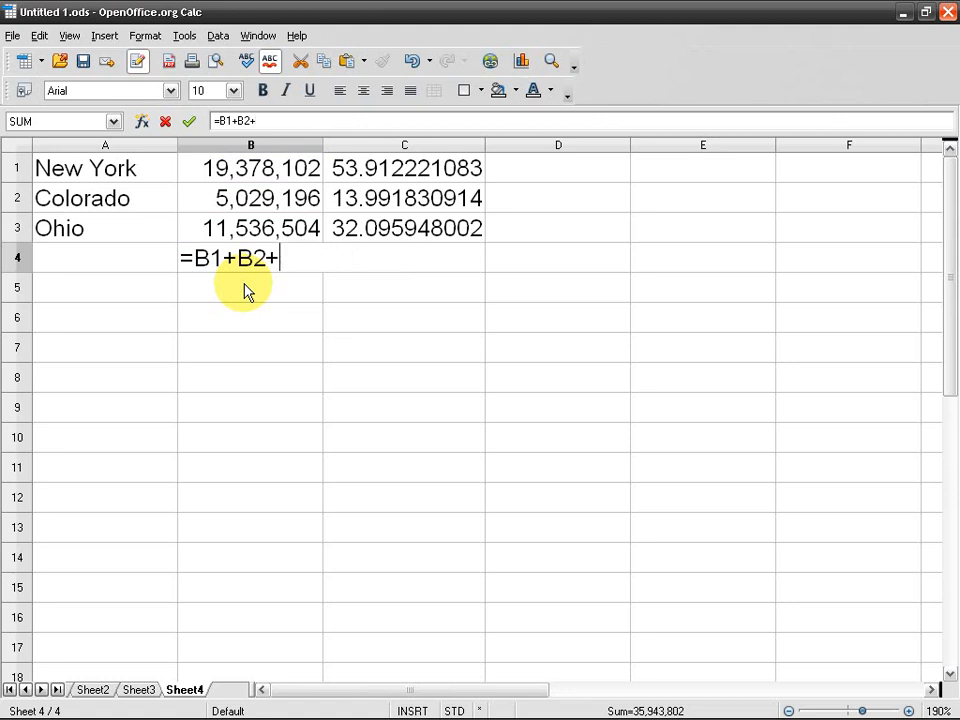
text(b3)
key(Return)
- Replace the added cell references in the B4 formula with the function name sum, keeping the equals sign
click(232, 274)
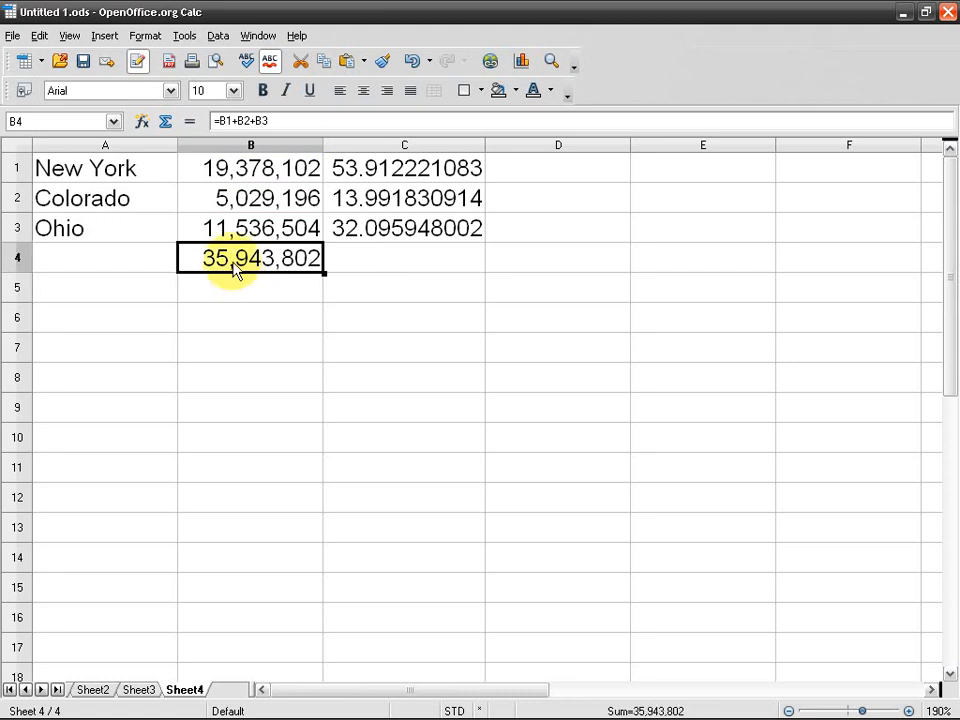
key(F2)
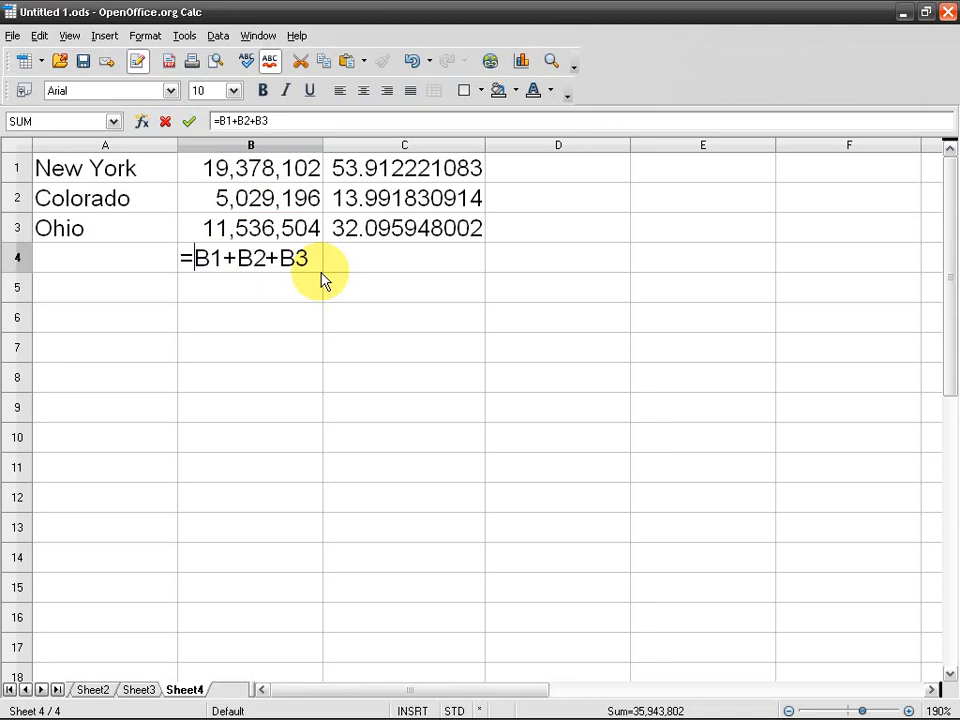
key(shift+Left)
key(shift+Left)
key(shift+Left)
key(shift+Left)
key(shift+Left)
key(shift+Left)
key(shift+Left)
key(shift+Left)
key(BackSpace)
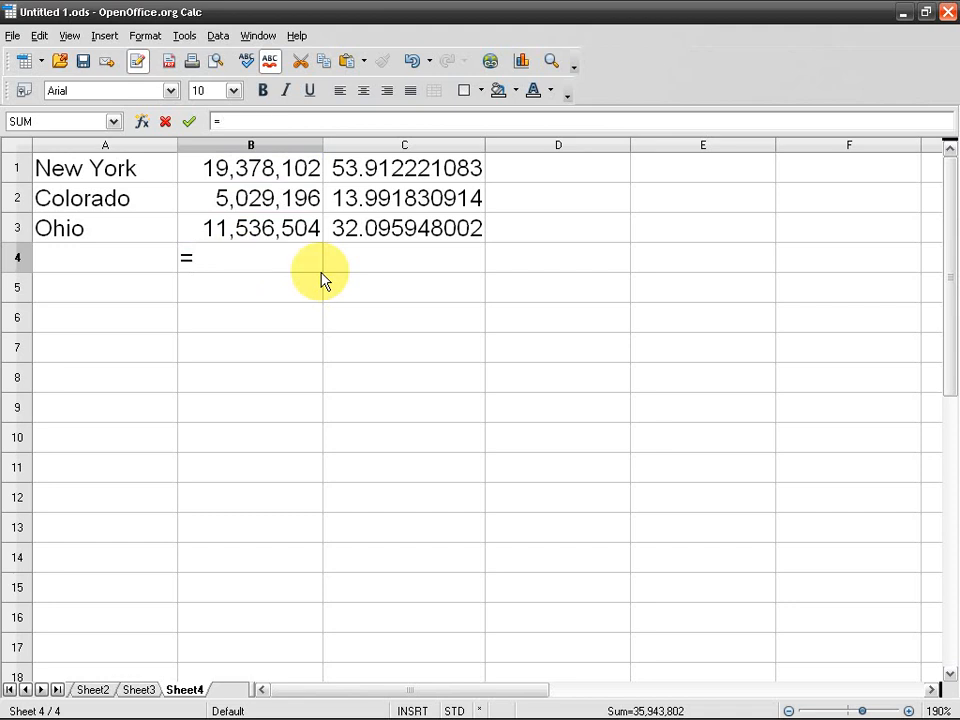
text(sum)
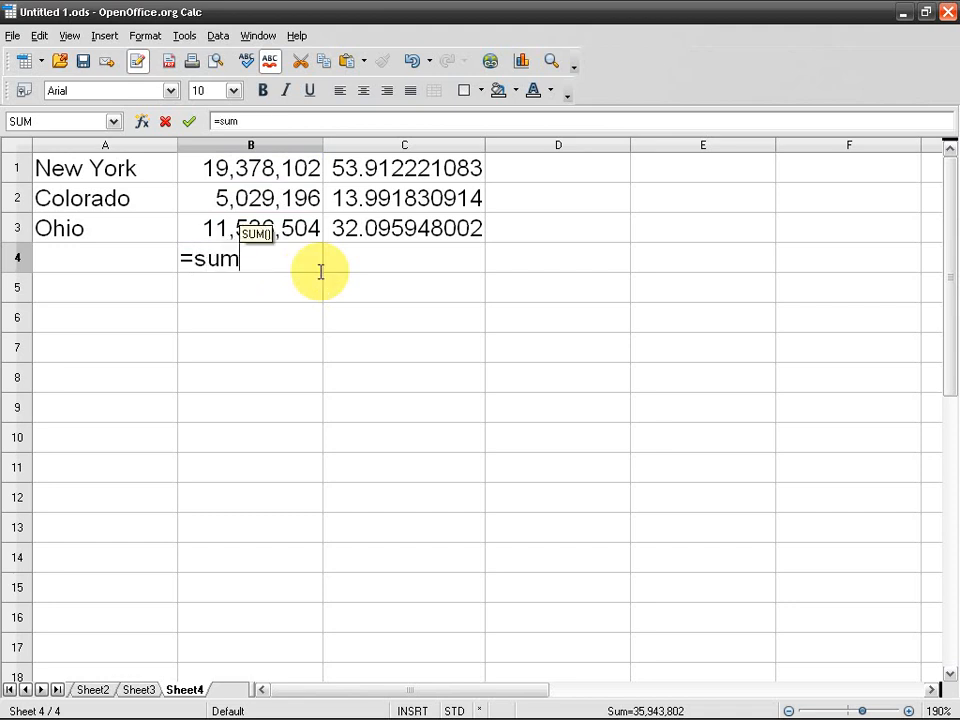
- Examine the equals sign and the function name in the unfinished B4 formula
key(Home)
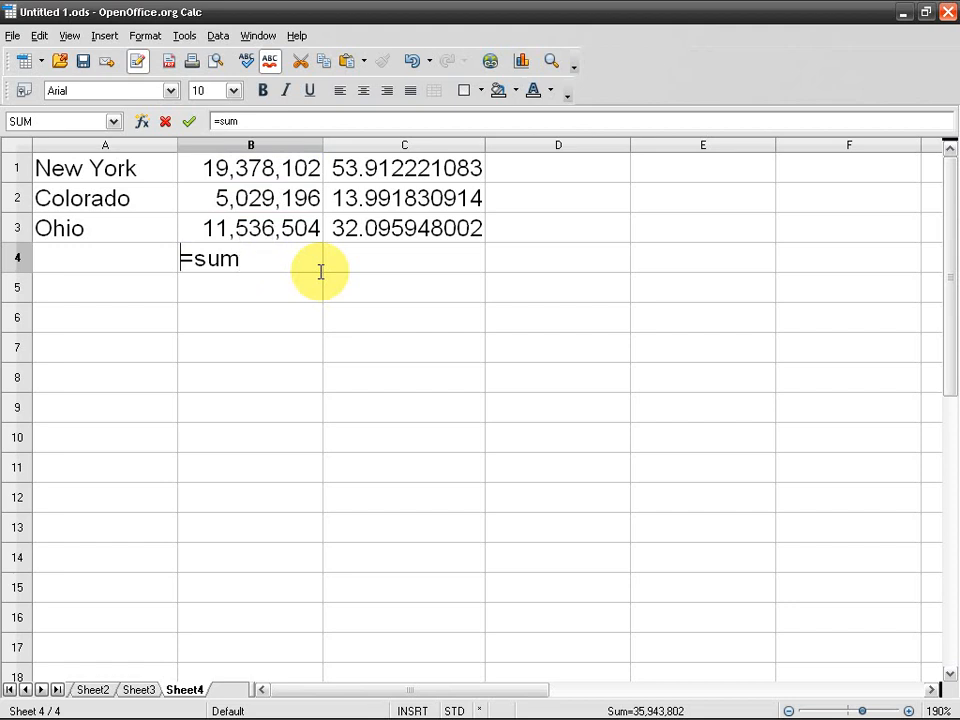
key(shift+Right)
key(Right)
key(End)
key(shift+Left)
key(shift+Left)
key(shift+Left)
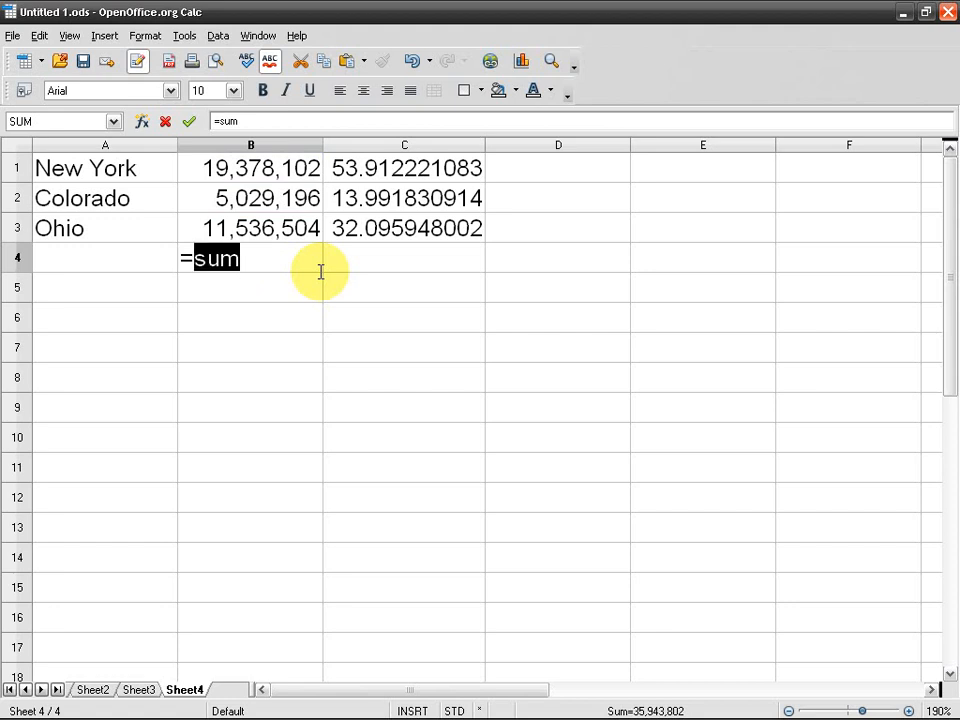
key(End)
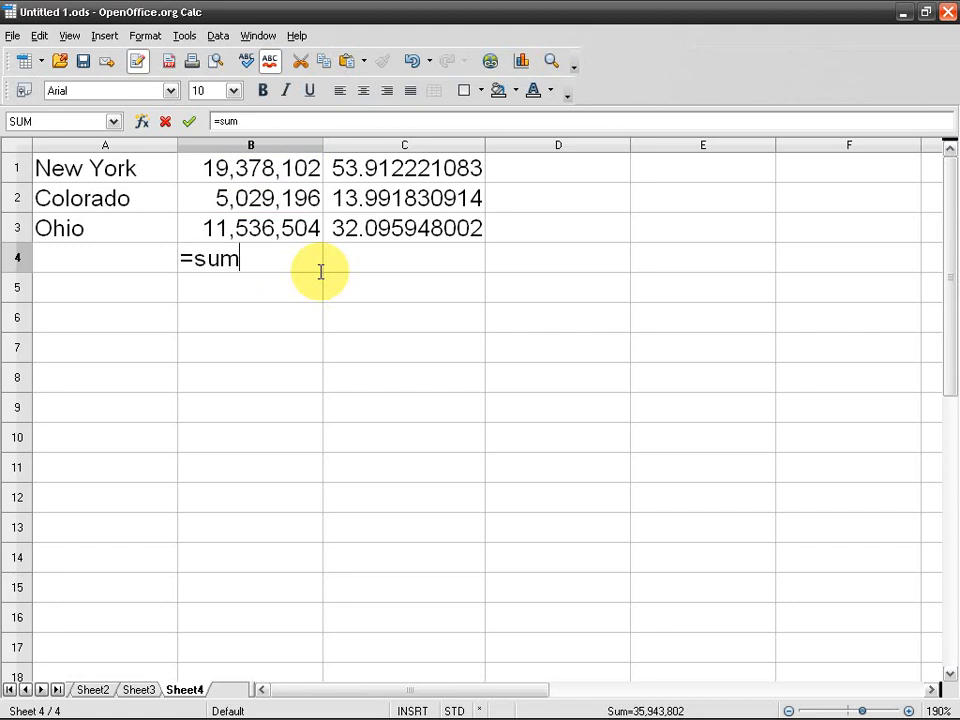
- Complete the formula in B4 with the arguments (B1;B2;B3) and commit it
text(()
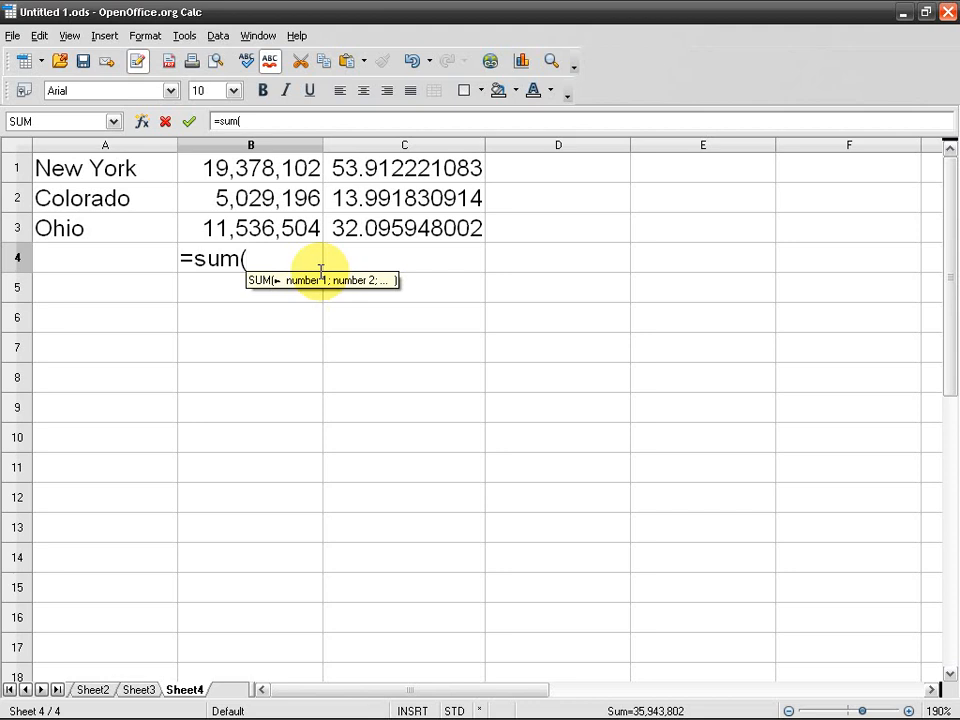
text(B1;)
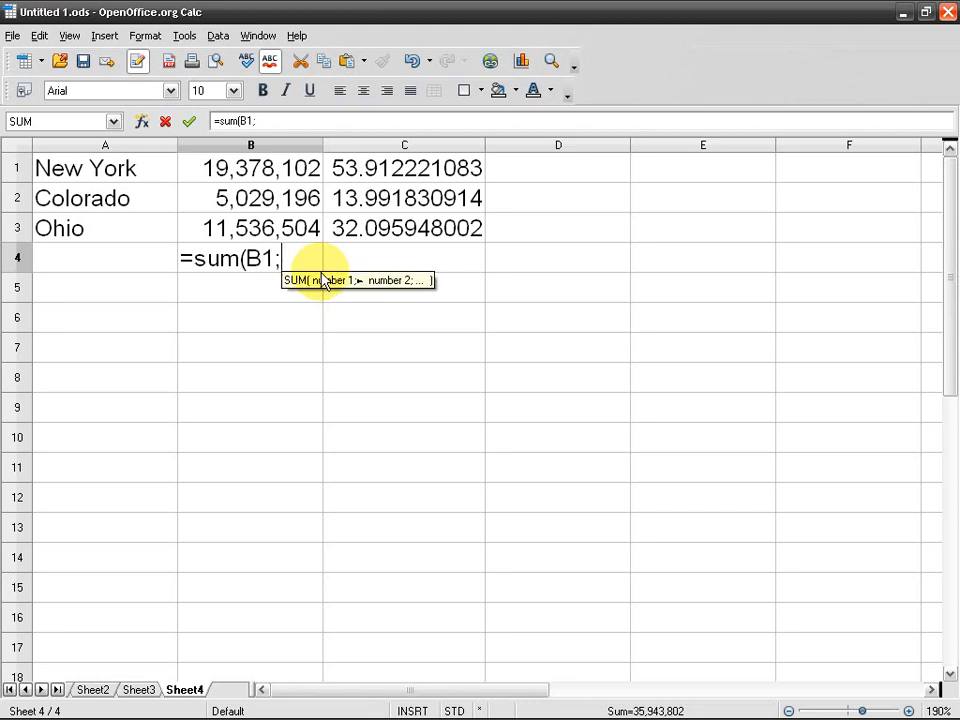
text(B)
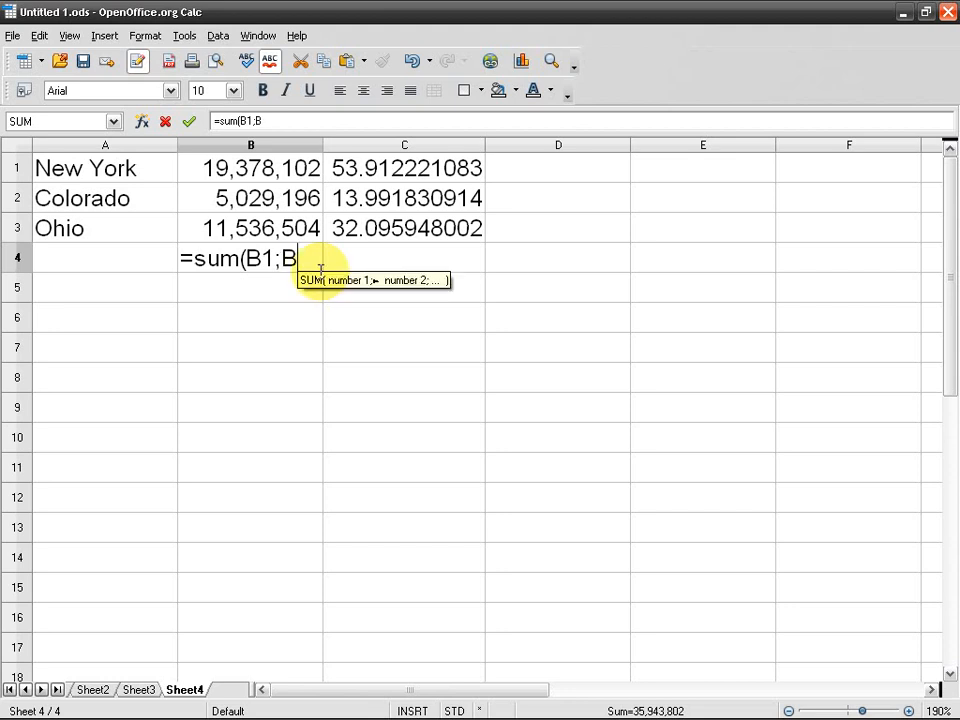
text(2;B3)
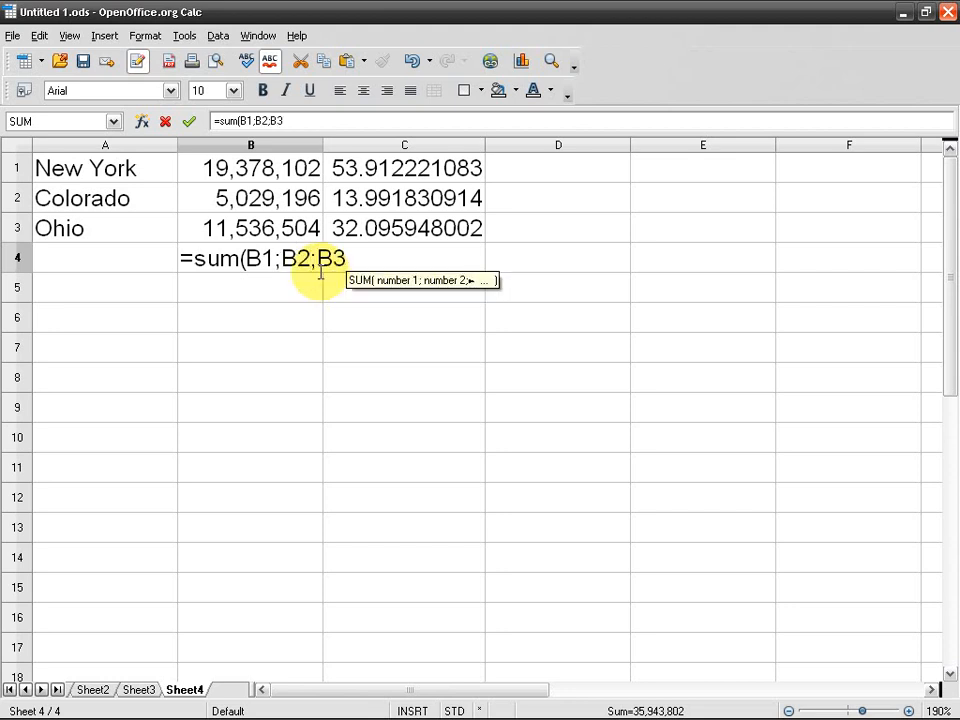
text())
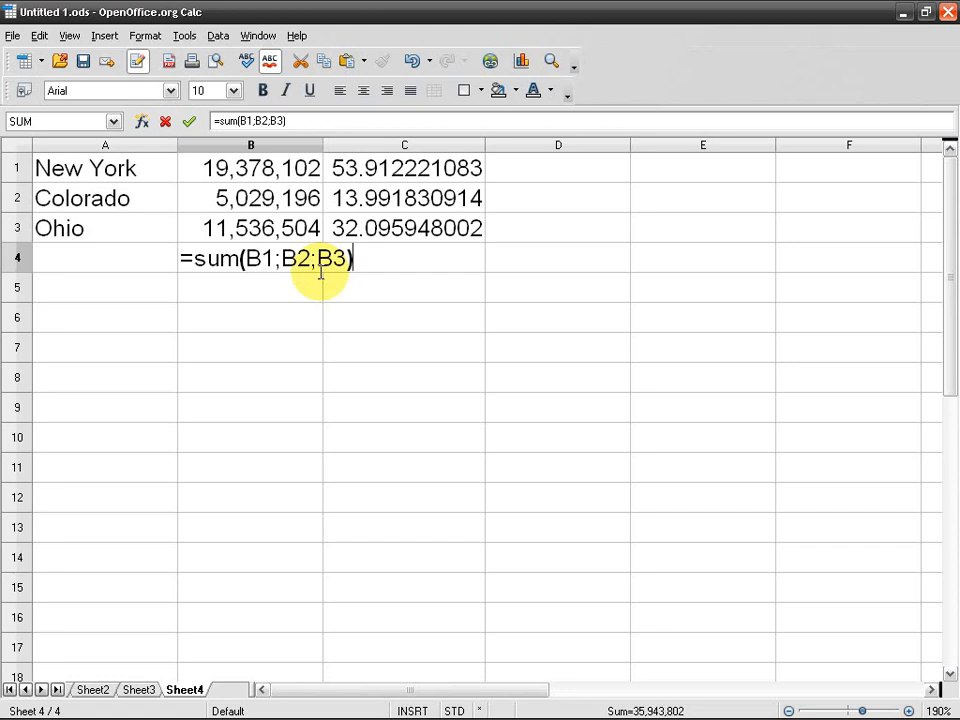
key(Return)
- Reopen the SUM formula in B4 and examine its semicolon-separated cell arguments
click(319, 268)
double_click(320, 268)
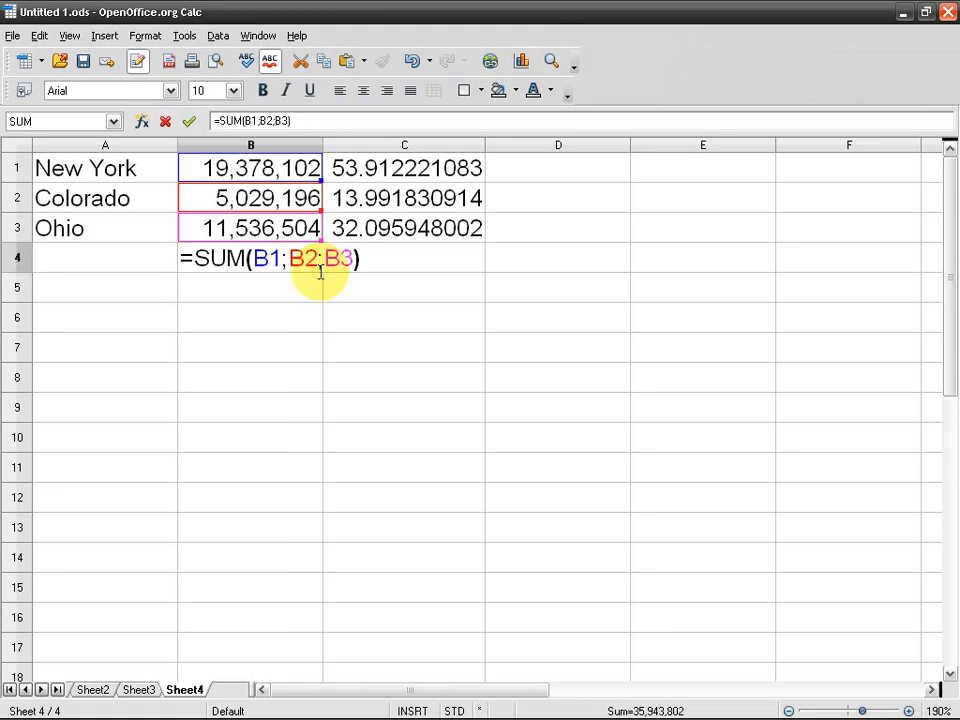
key(Left)
key(shift+Left)
key(shift+Left)
key(shift+Left)
key(shift+Left)
key(shift+Left)
key(shift+Left)
key(shift+Left)
key(shift+Left)
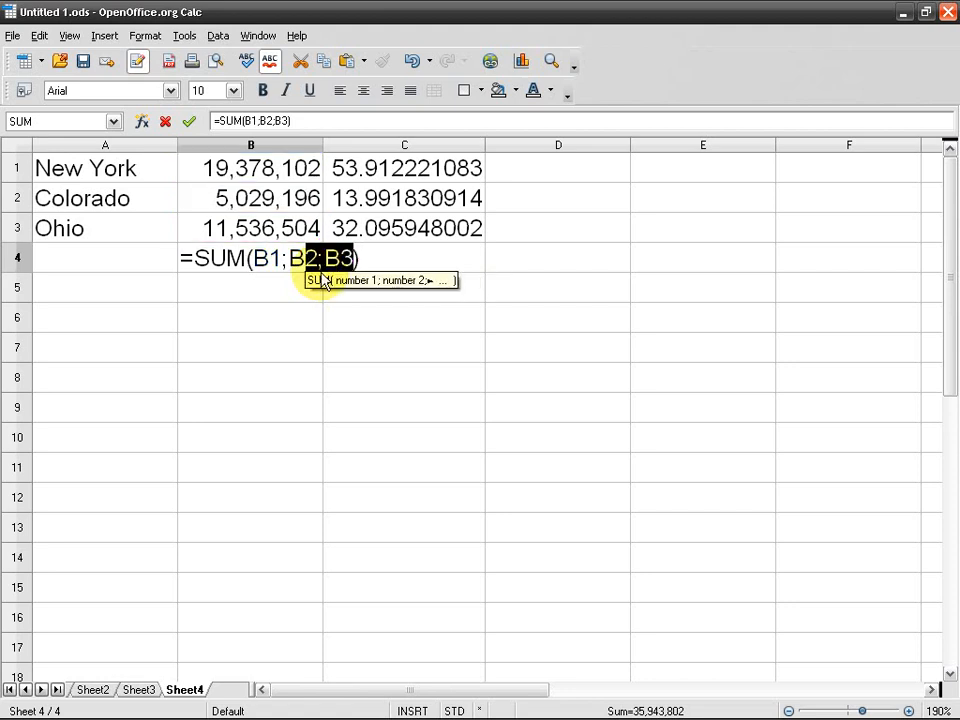
key(Right)
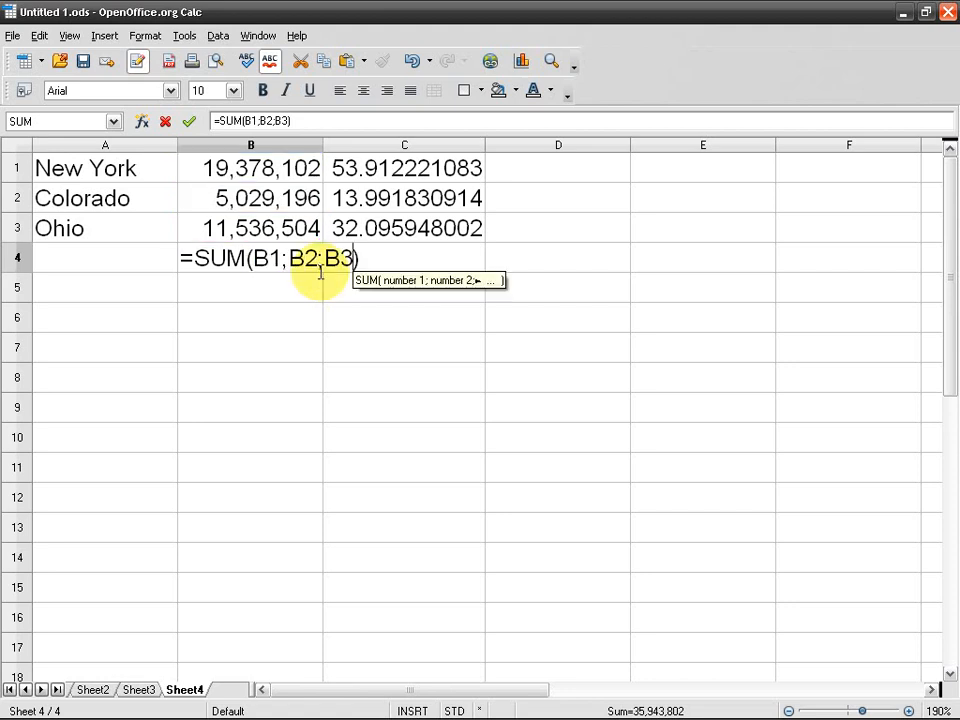
key(Return)
- Edit the SUM formula in B4 to use the range B1:B3 instead of separate cell arguments
click(320, 268)
double_click(321, 279)
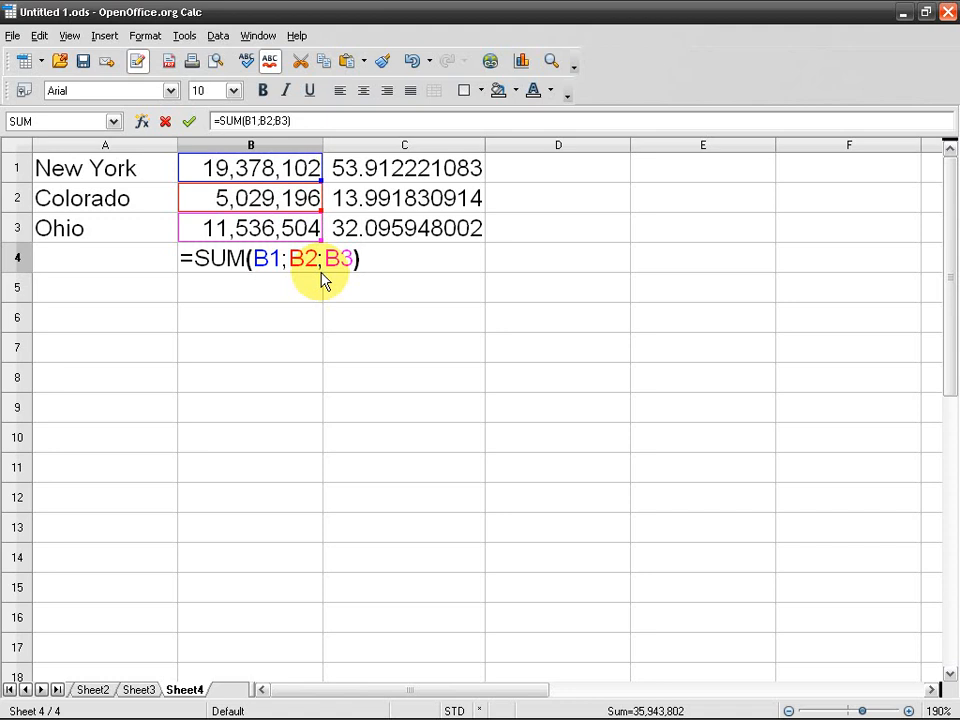
key(Left)
key(Left)
key(Left)
key(Left)
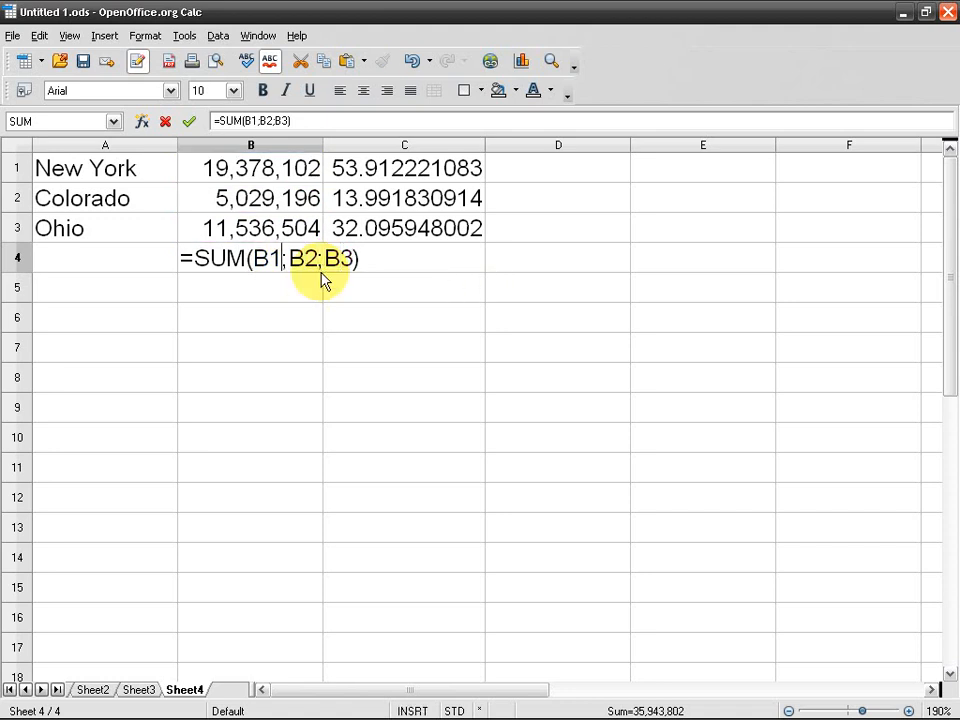
text(:)
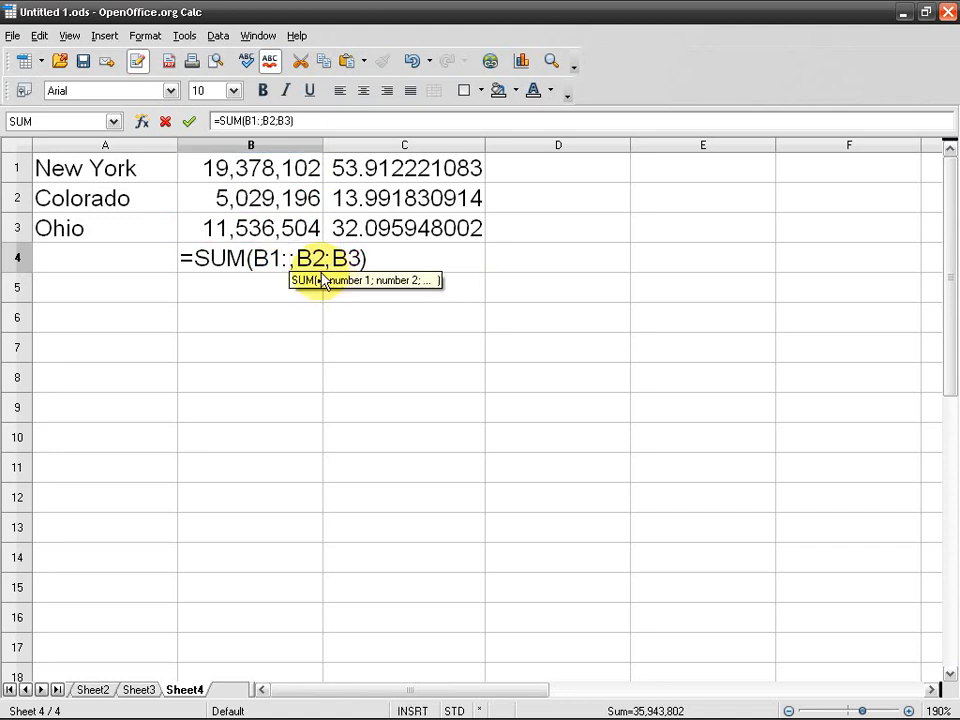
key(Delete)
key(Delete)
key(Delete)
key(Delete)
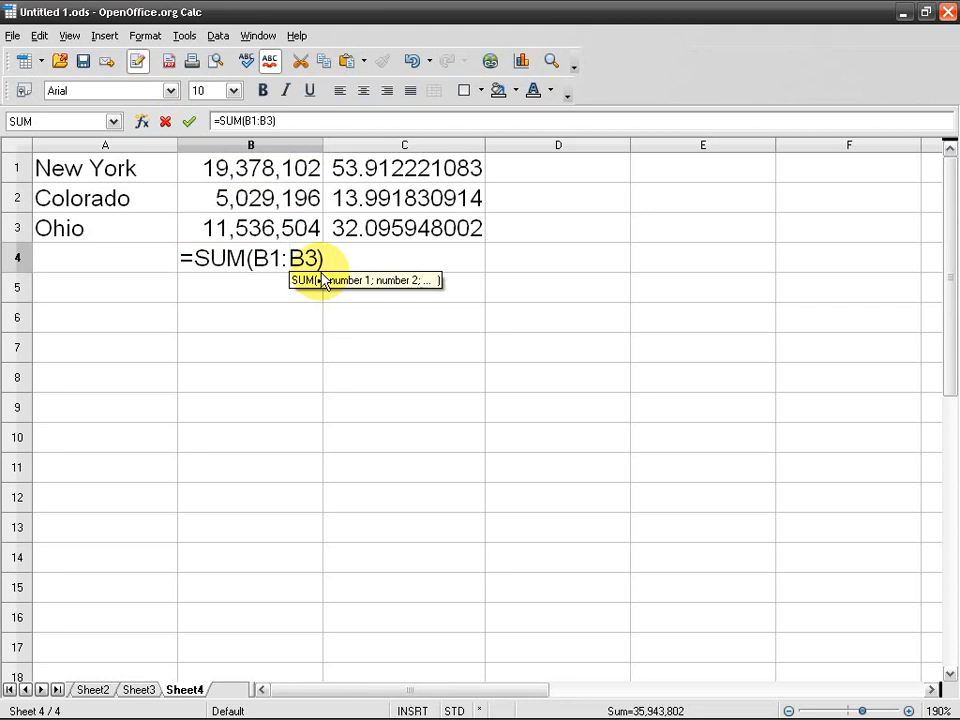
- Examine the range colon and the function name in the B4 formula
key(Left)
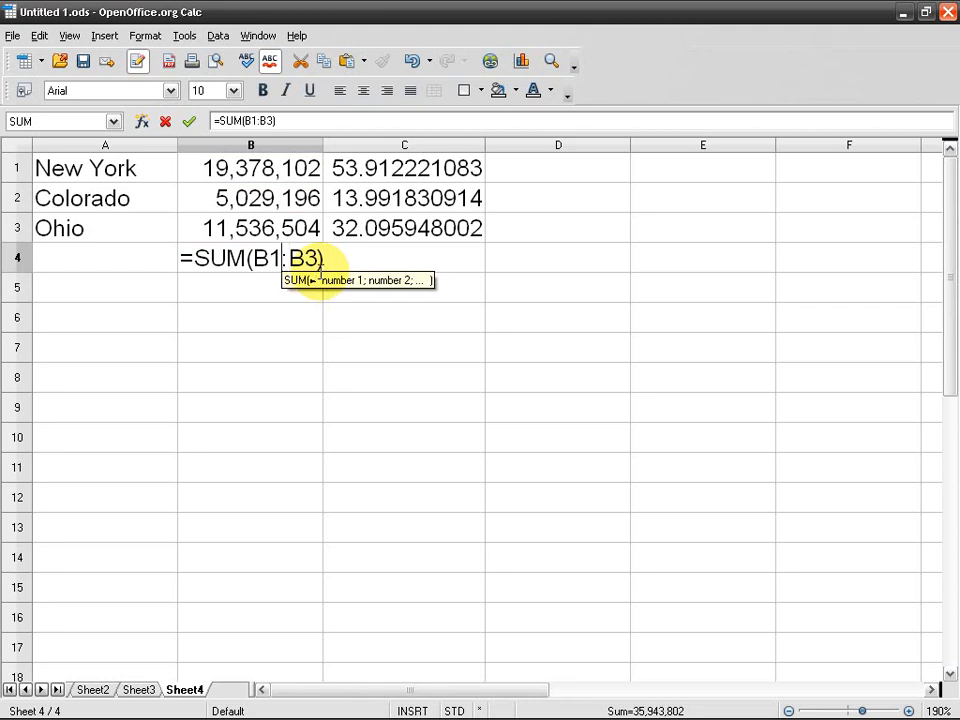
key(shift+Right)
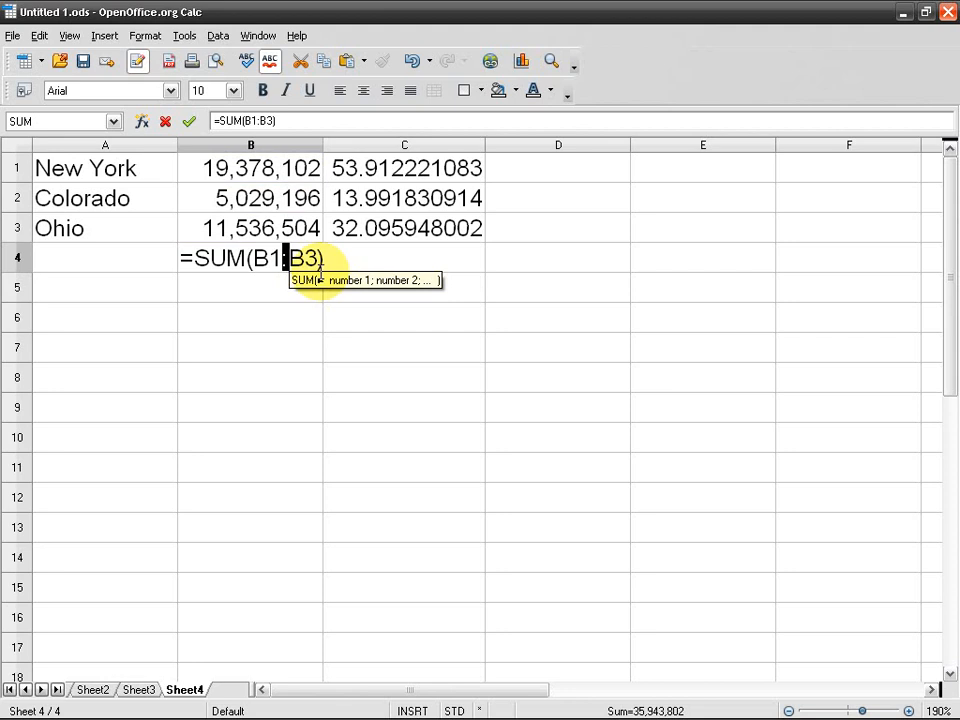
key(Left)
key(Left)
key(Left)
key(Left)
key(shift+Left)
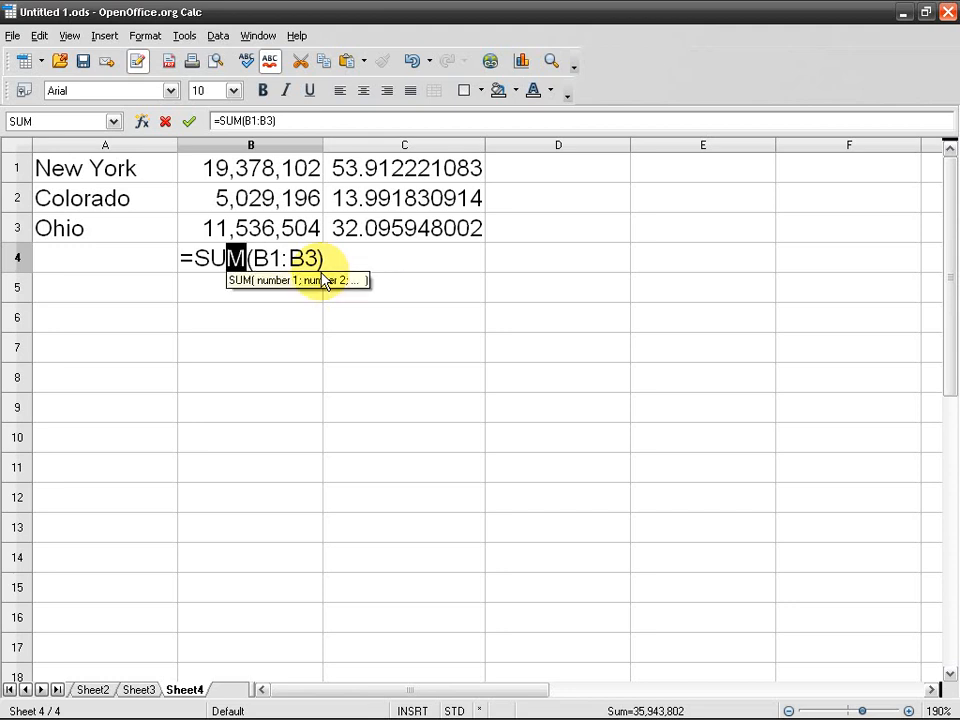
key(shift+Left)
key(shift+Left)
- Examine the B1:B3 range argument and commit the SUM formula in B4
key(Right)
key(Right)
key(shift+Right)
key(shift+Right)
key(shift+Right)
key(shift+Right)
key(shift+Right)
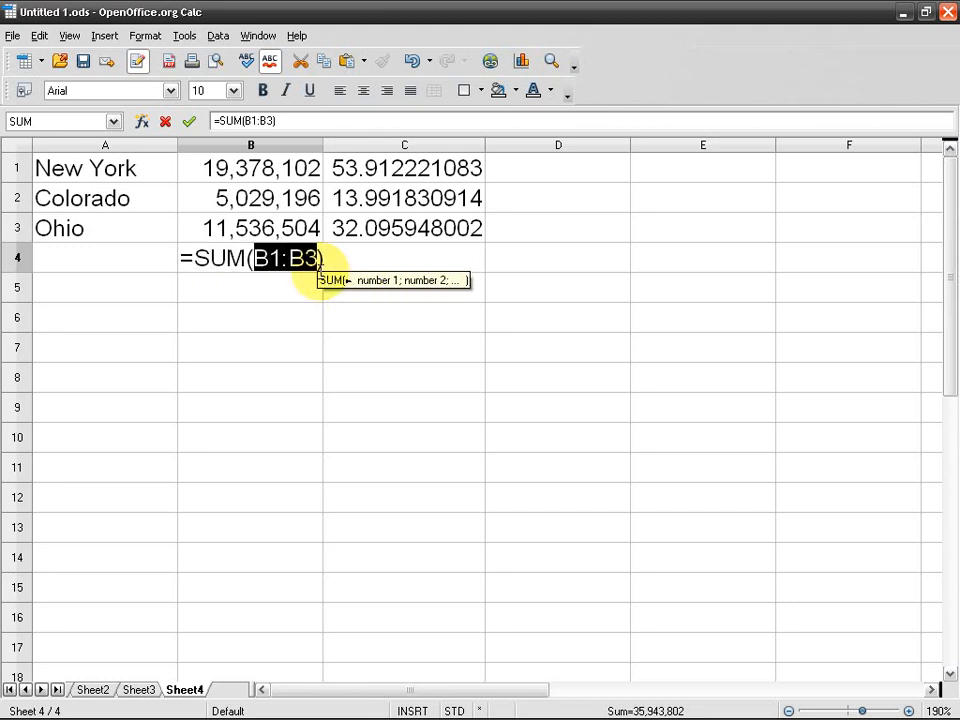
key(Left)
key(Left)
key(Left)
key(Left)
key(Left)
key(shift+Right)
key(shift+Right)
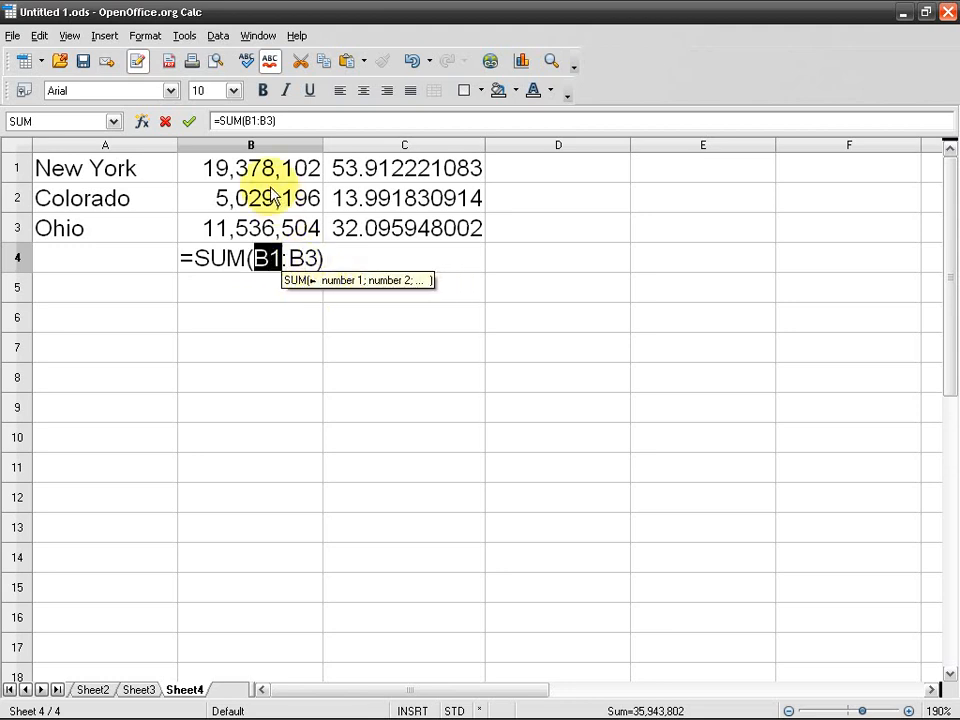
key(shift+Right)
key(shift+Right)
key(shift+Right)
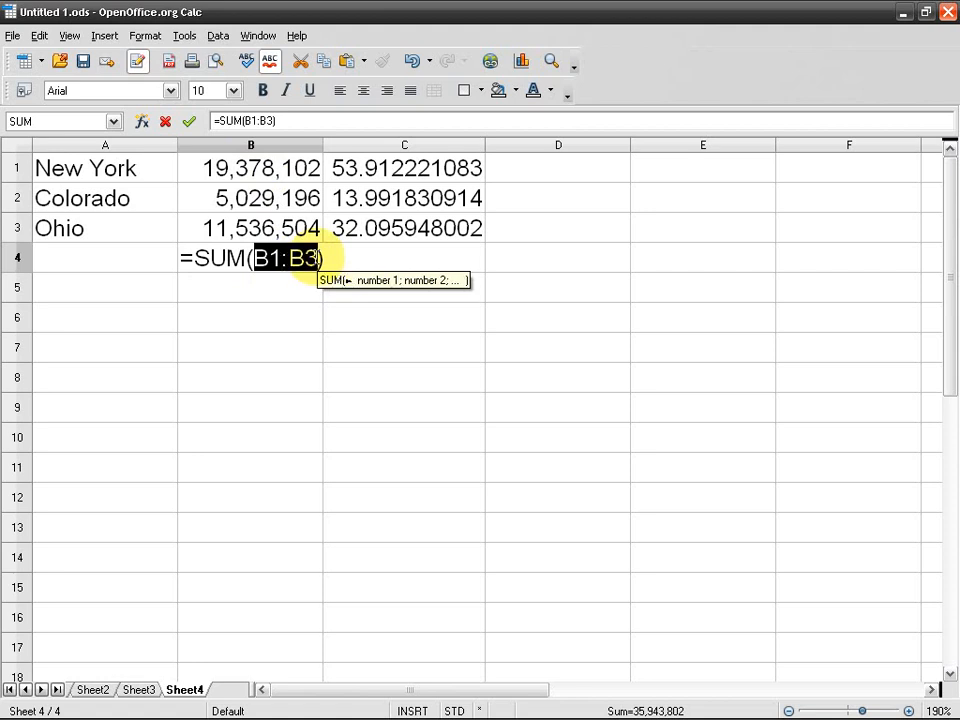
key(Return)
click(300, 260)
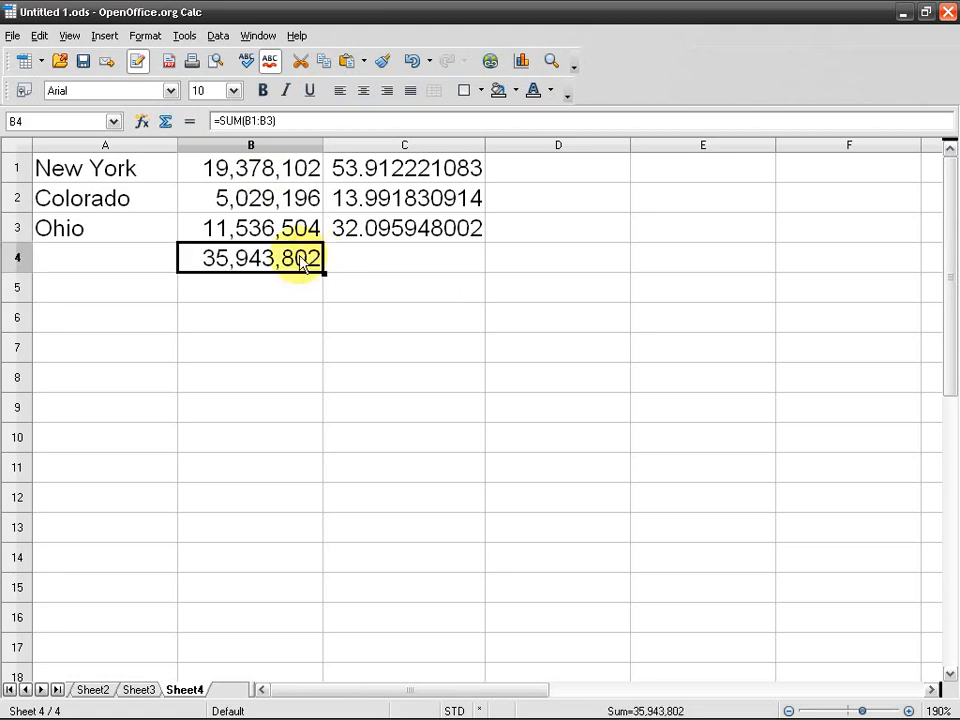
- Try extending the SUM range in B4 to B1:B1000
double_click(300, 260)
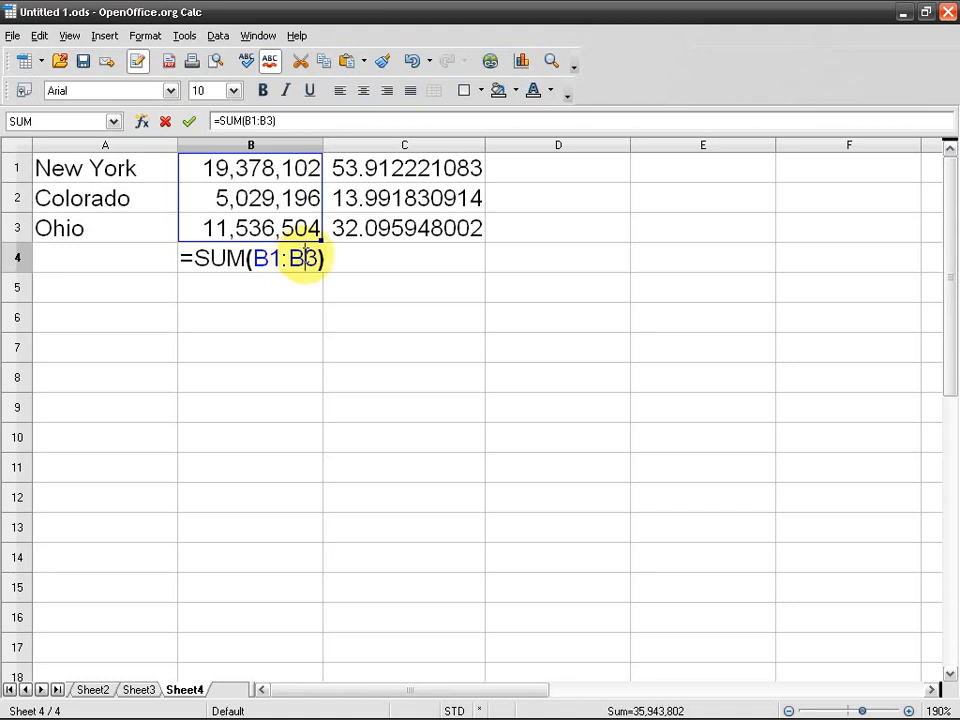
text(1000)
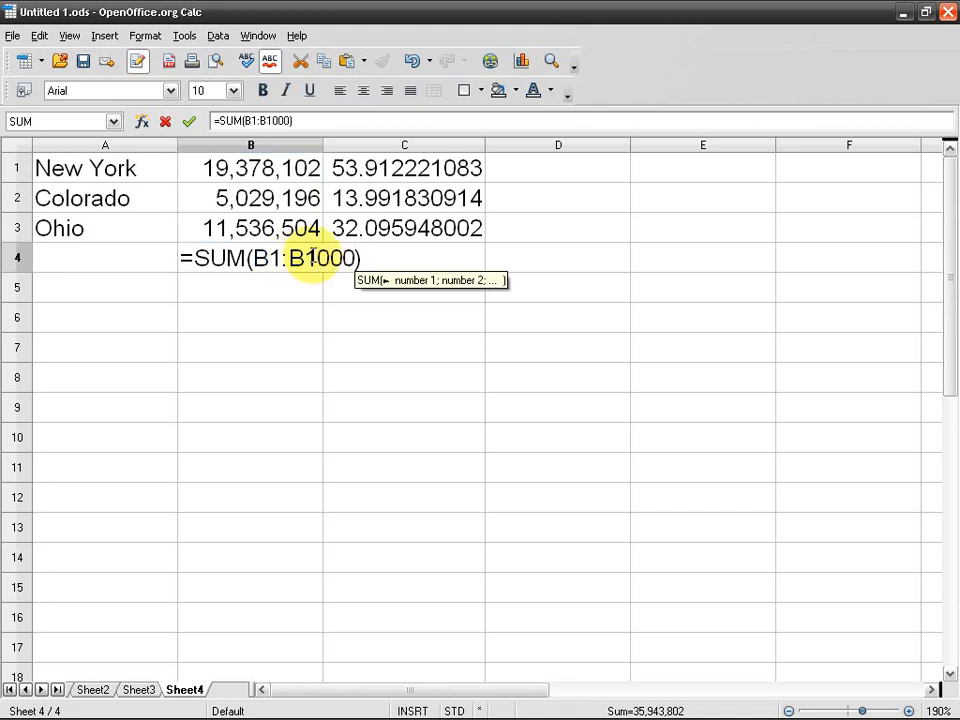
key(Return)
click(313, 262)
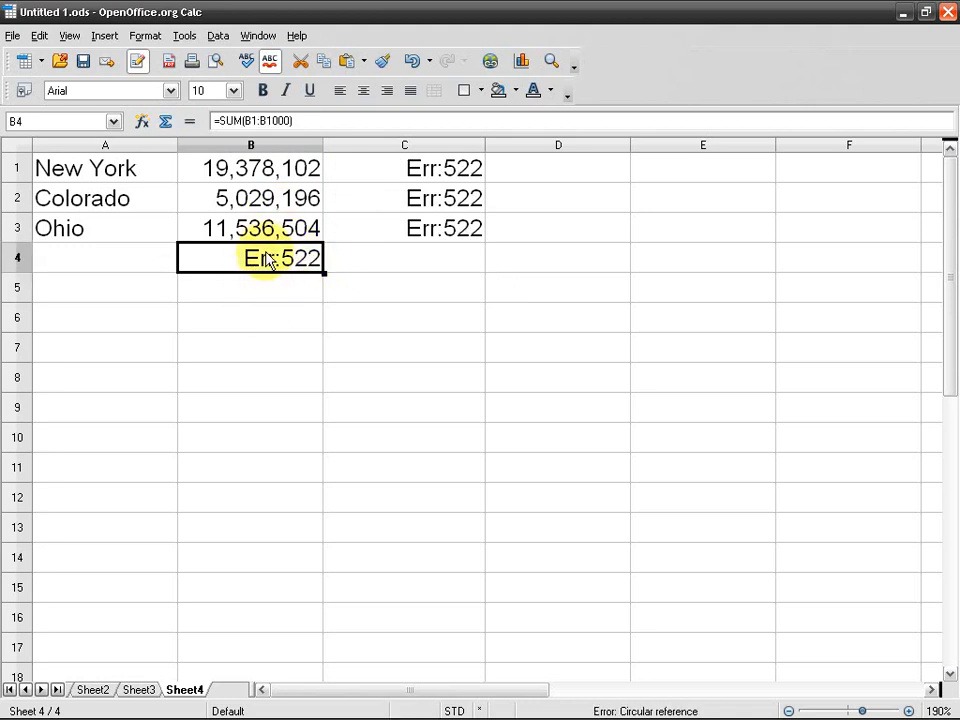
- Restore the SUM range in B4 to B1:B3
double_click(272, 253)
key(BackSpace)
key(BackSpace)
key(BackSpace)
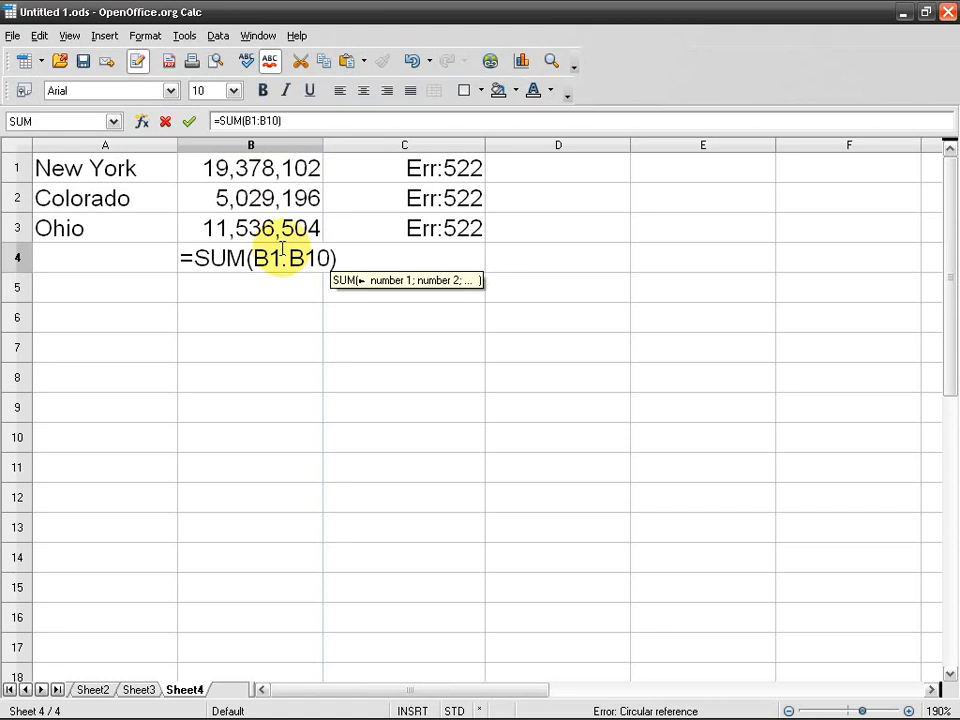
key(BackSpace)
text(3)
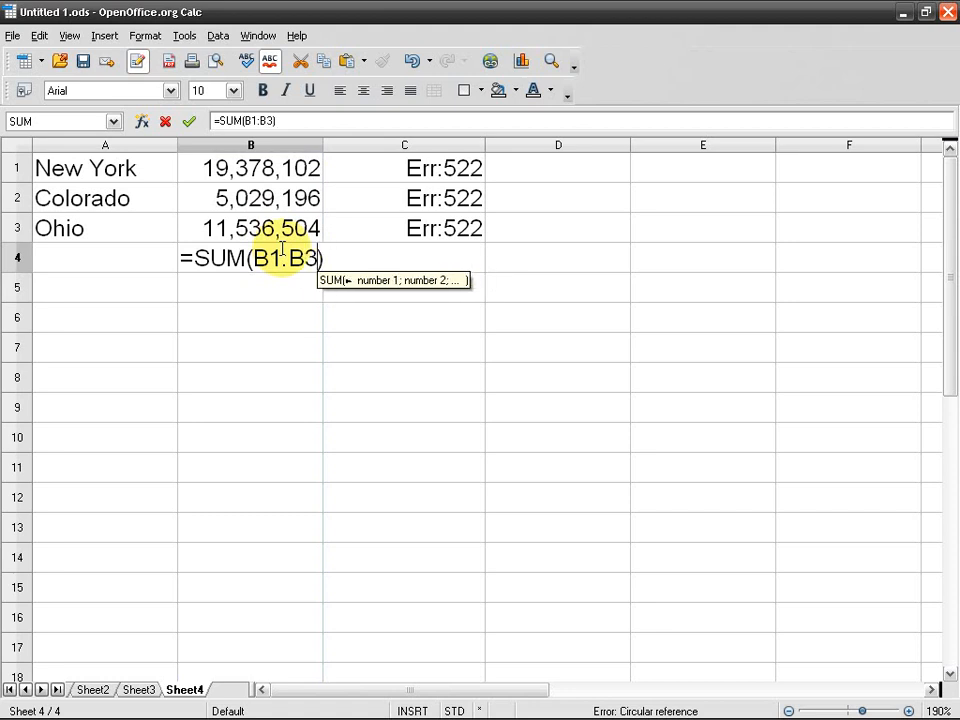
key(Return)
click(286, 258)
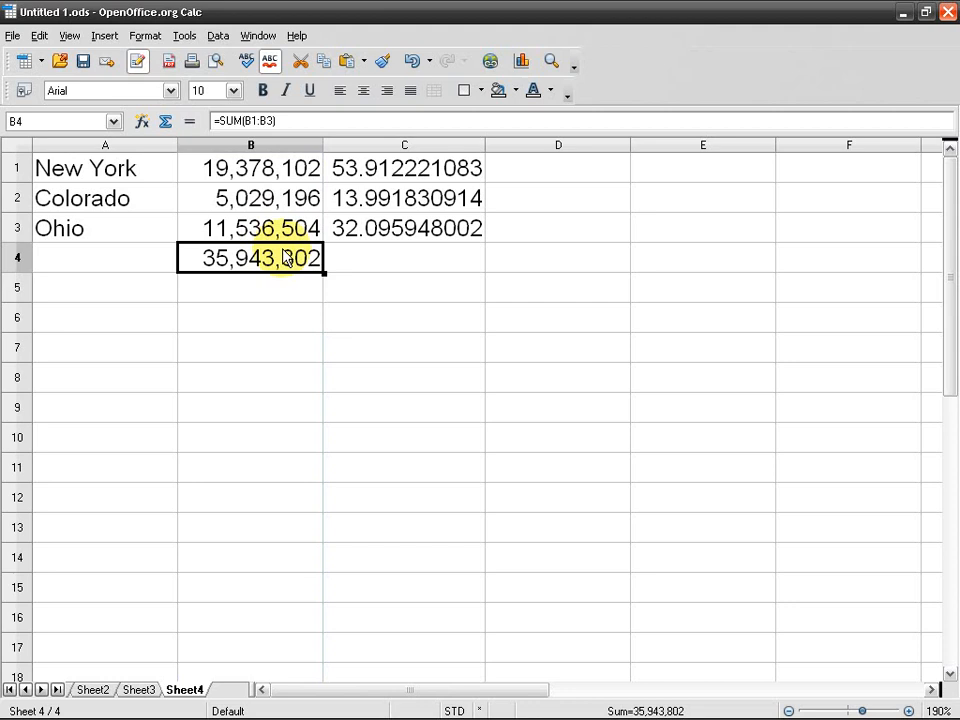
- Enter the formula =AVERAGE(B1:B3) in cell B5 to average the three state populations
key(Down)
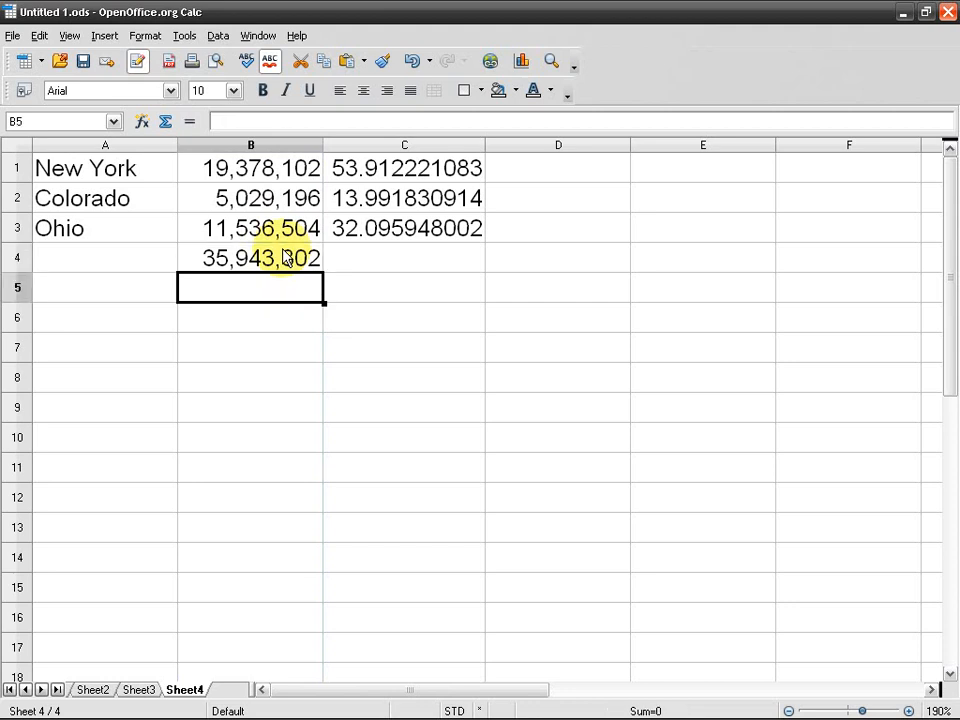
text(=AVERAGE)
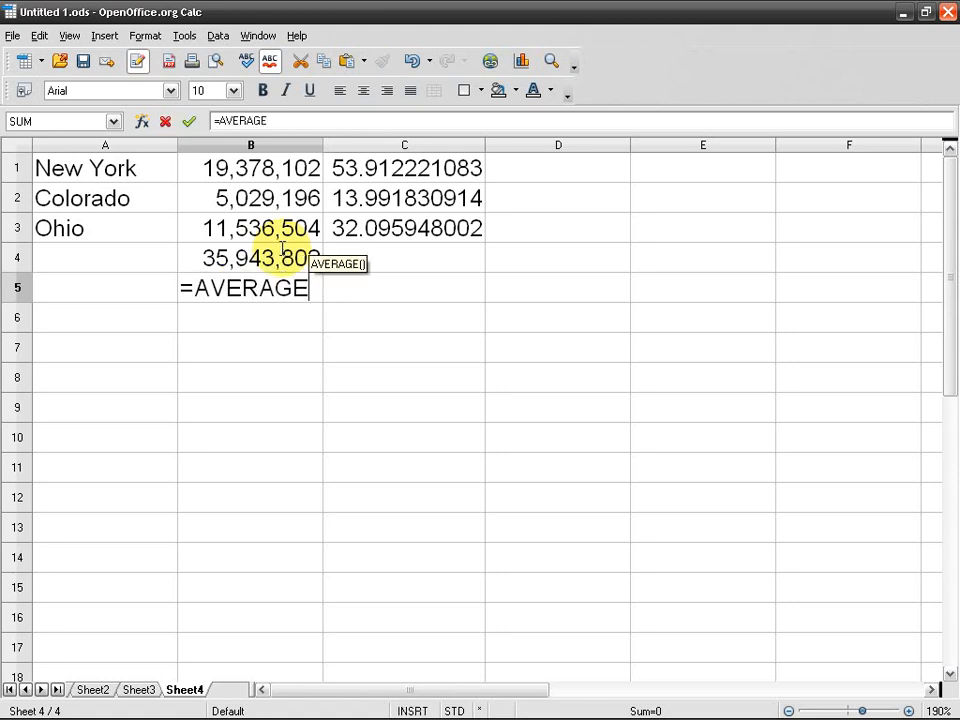
text(()
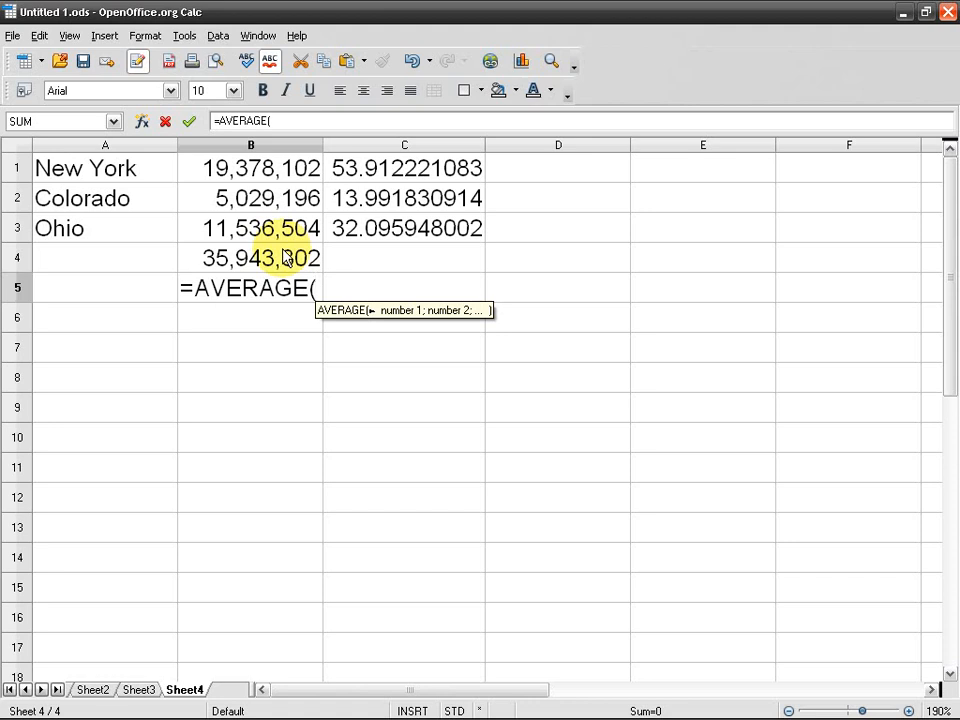
text(B1)
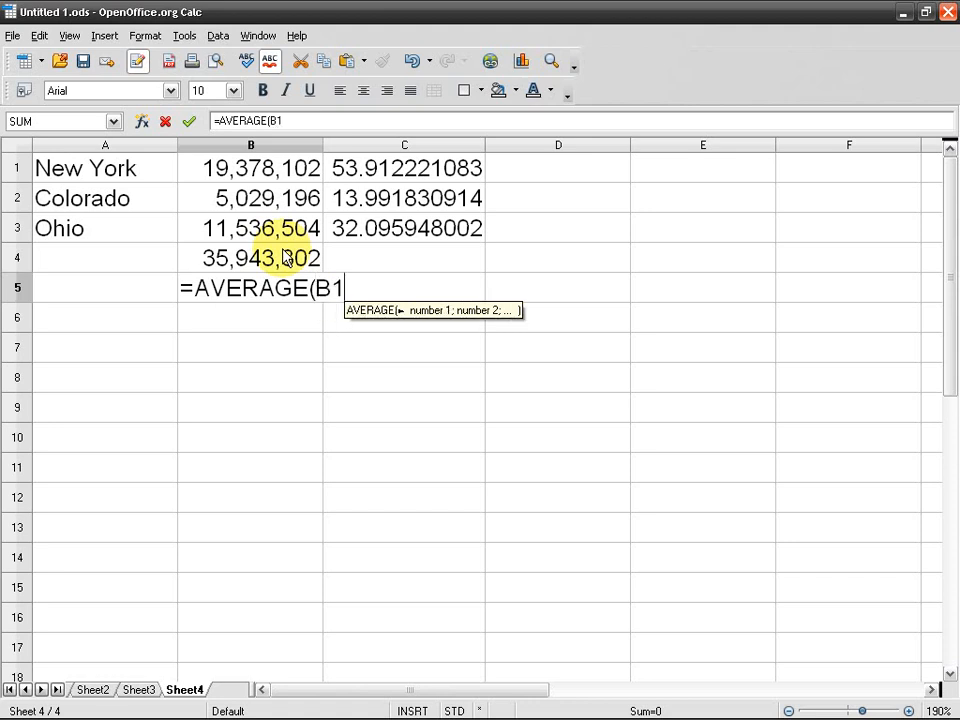
text(:B3))
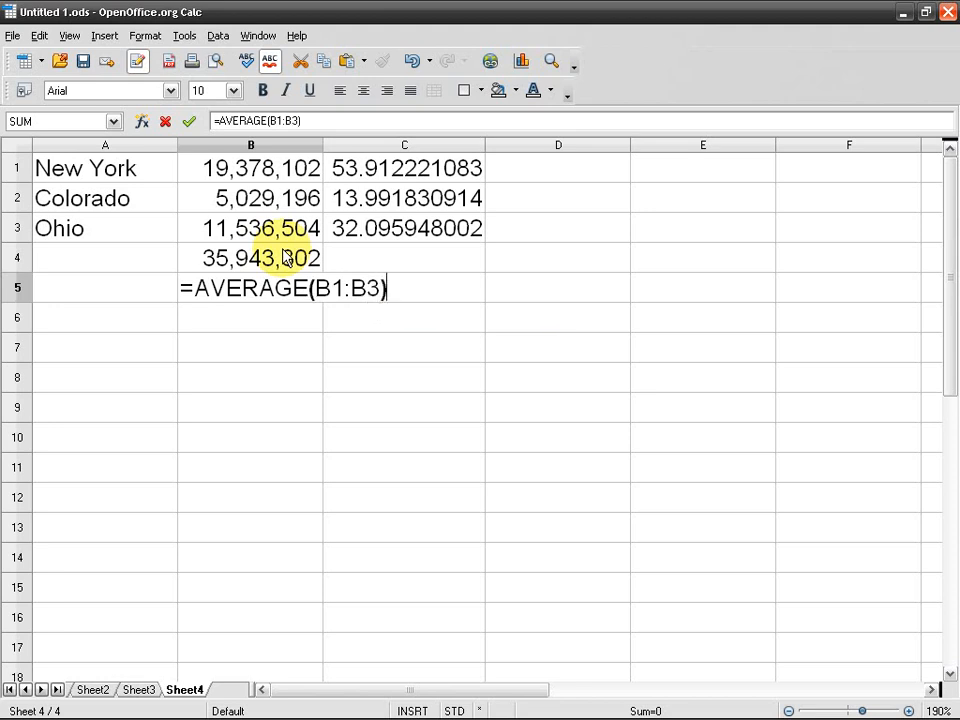
key(Return)
key(Up)
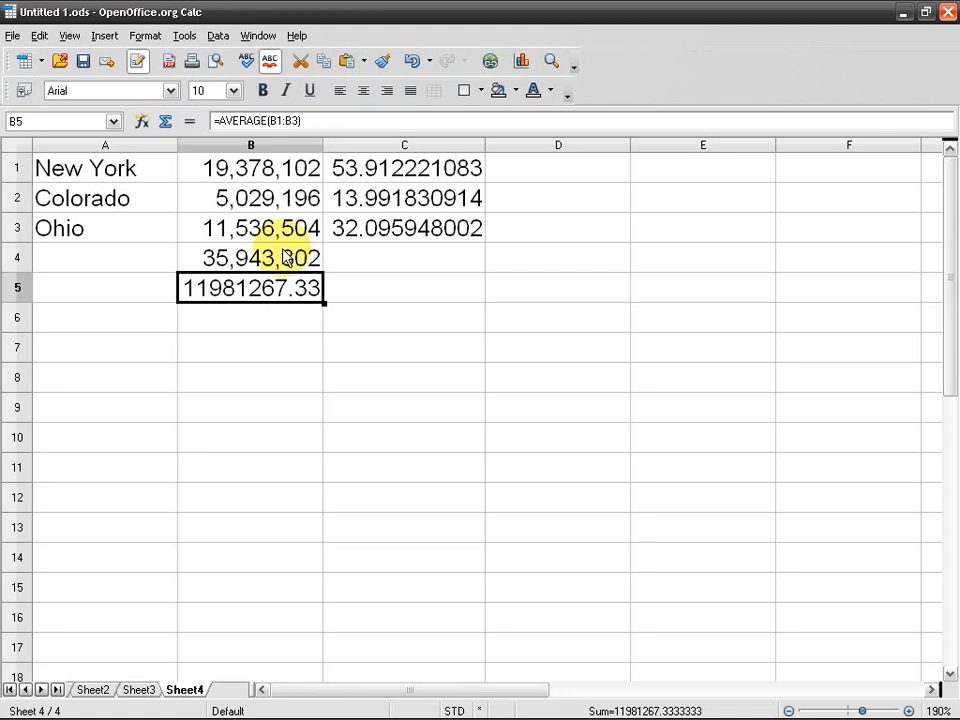
- Format the average in B5 with the -1,234 number format, using a thousands separator and no decimals
right_click(223, 289)
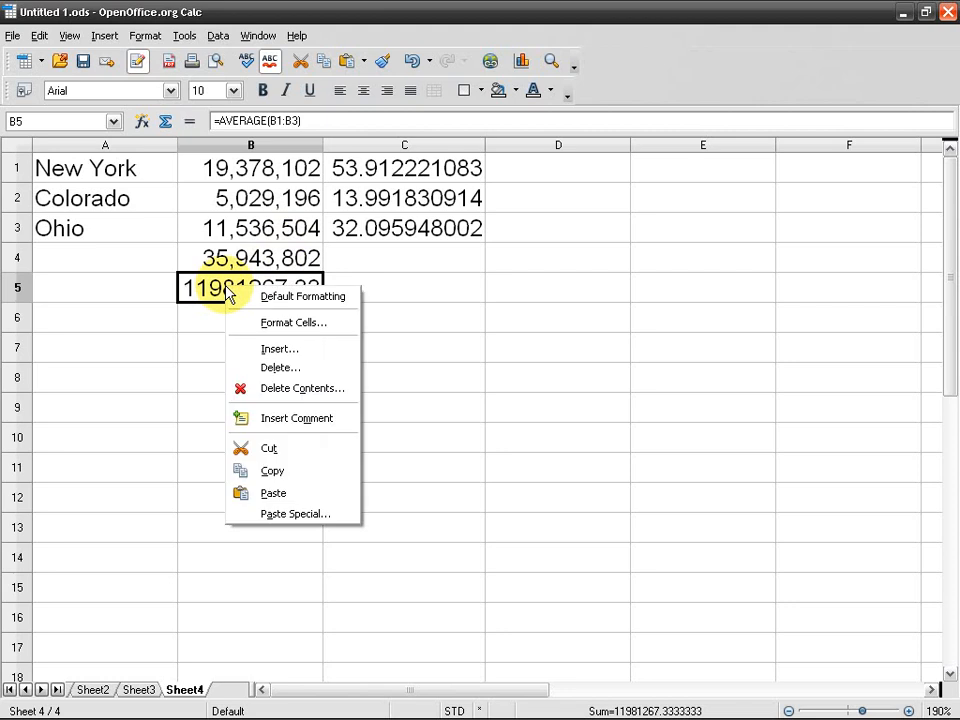
click(293, 323)
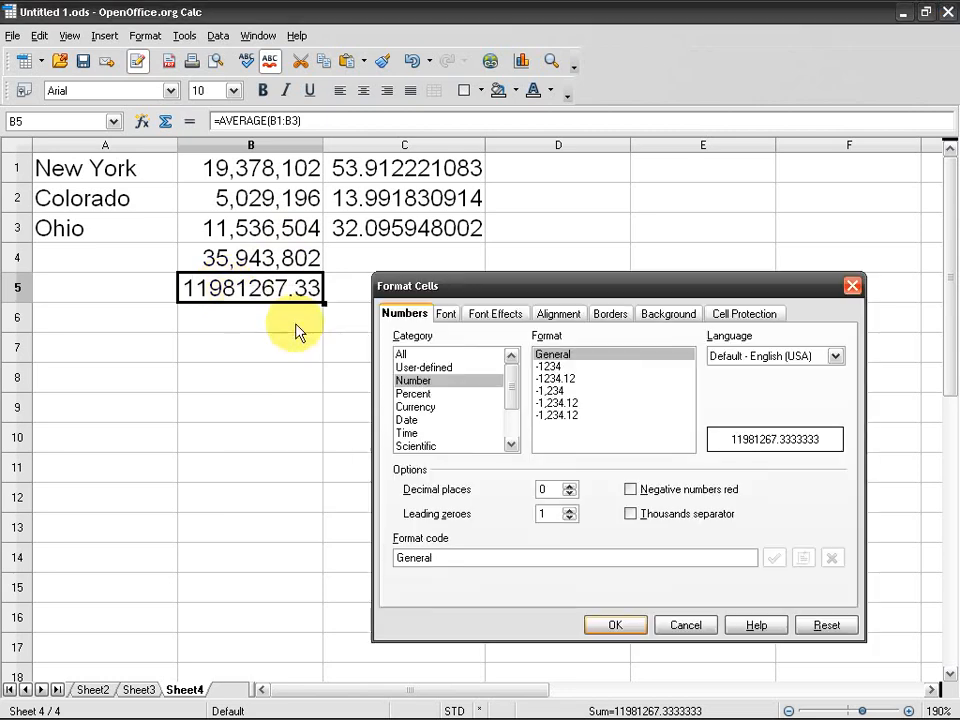
click(583, 391)
click(615, 625)
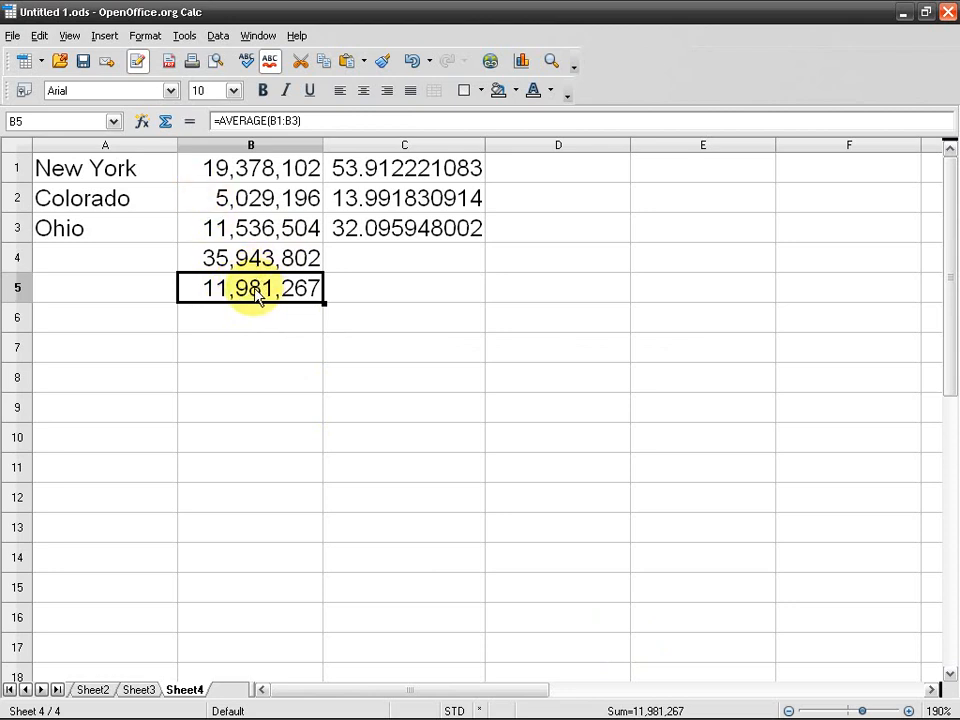
- Examine the SUM formula in B4, highlighting its B1:B3 argument, and leave the formula as it is
key(Up)
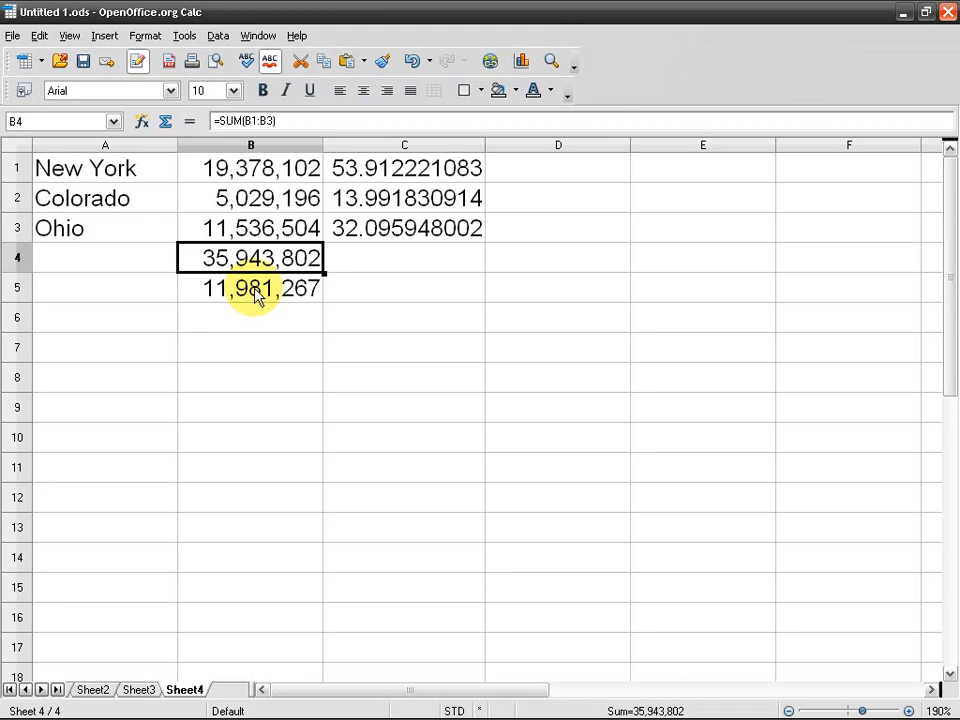
click(217, 121)
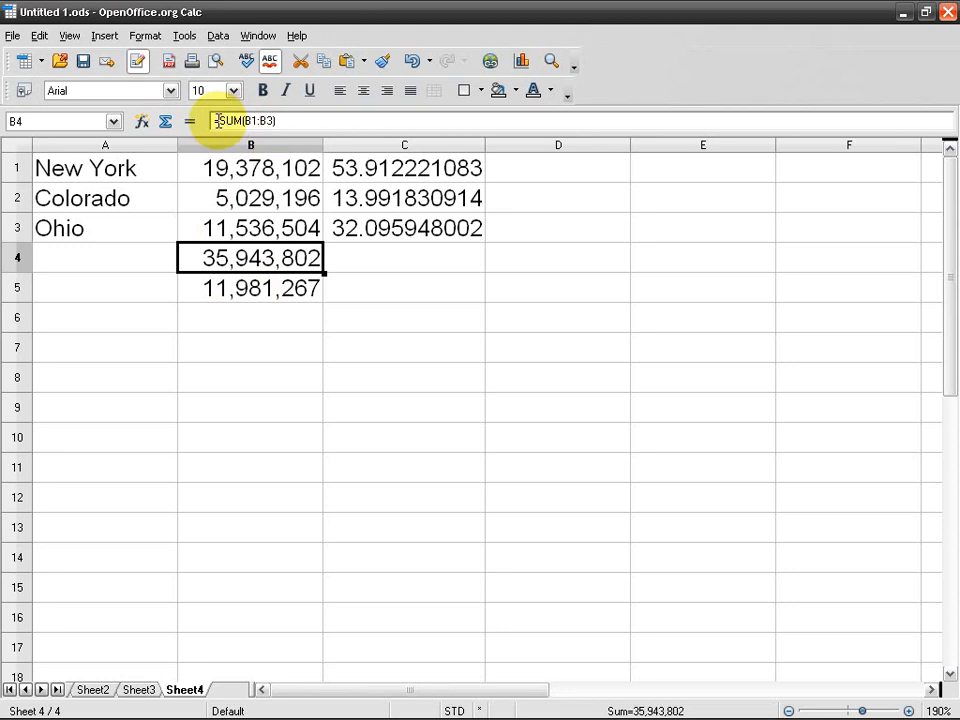
click(217, 121)
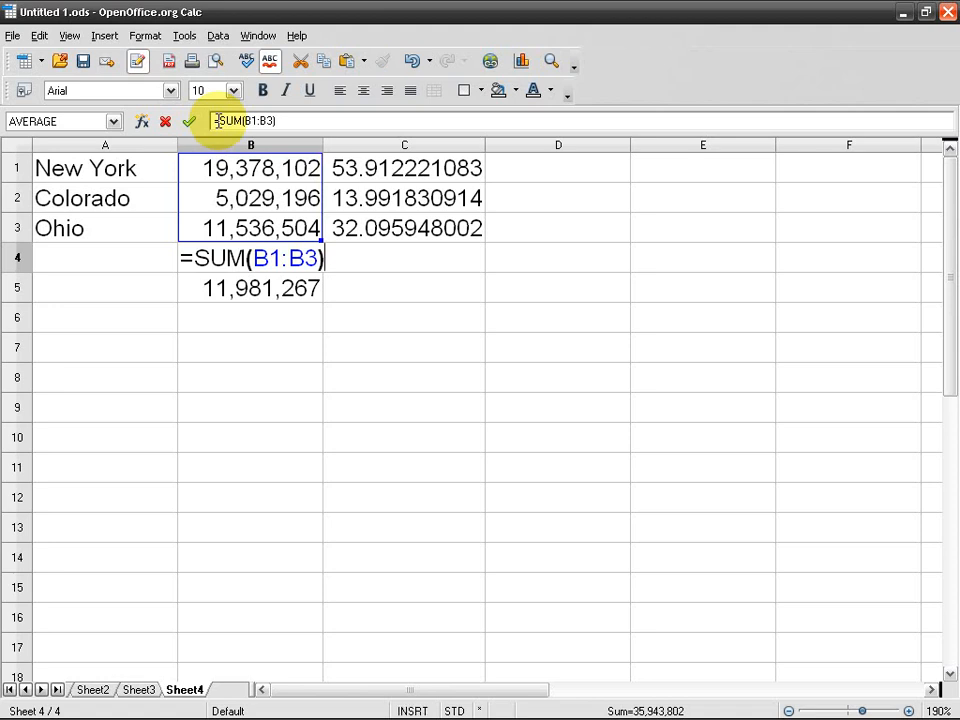
drag(254, 260, 313, 260)
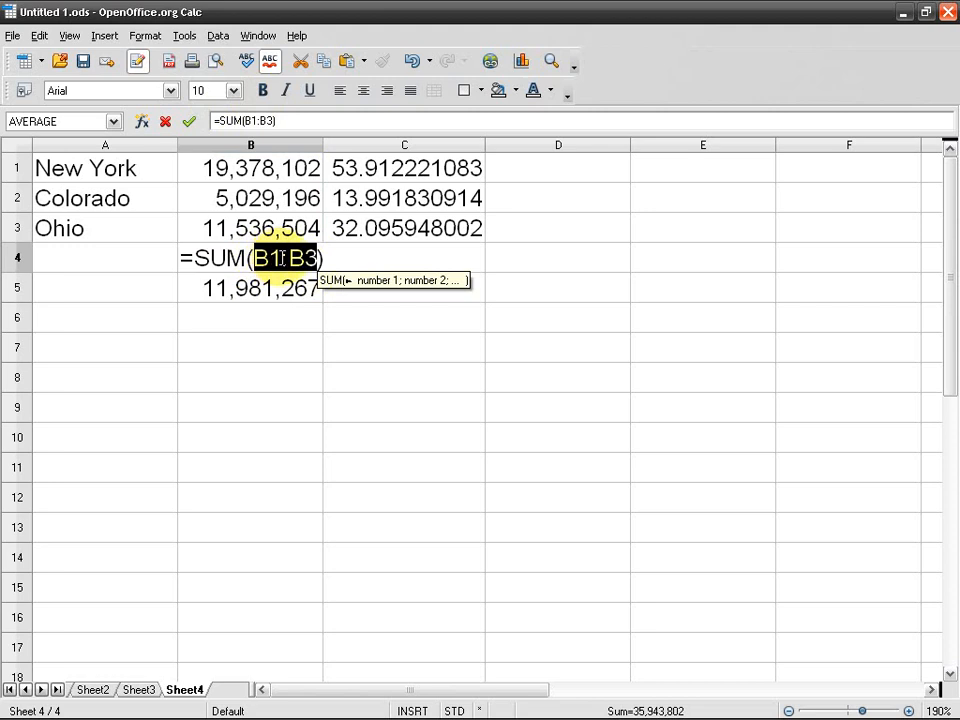
key(Return)
- Enter the number 2134546 in cell D1
click(531, 184)
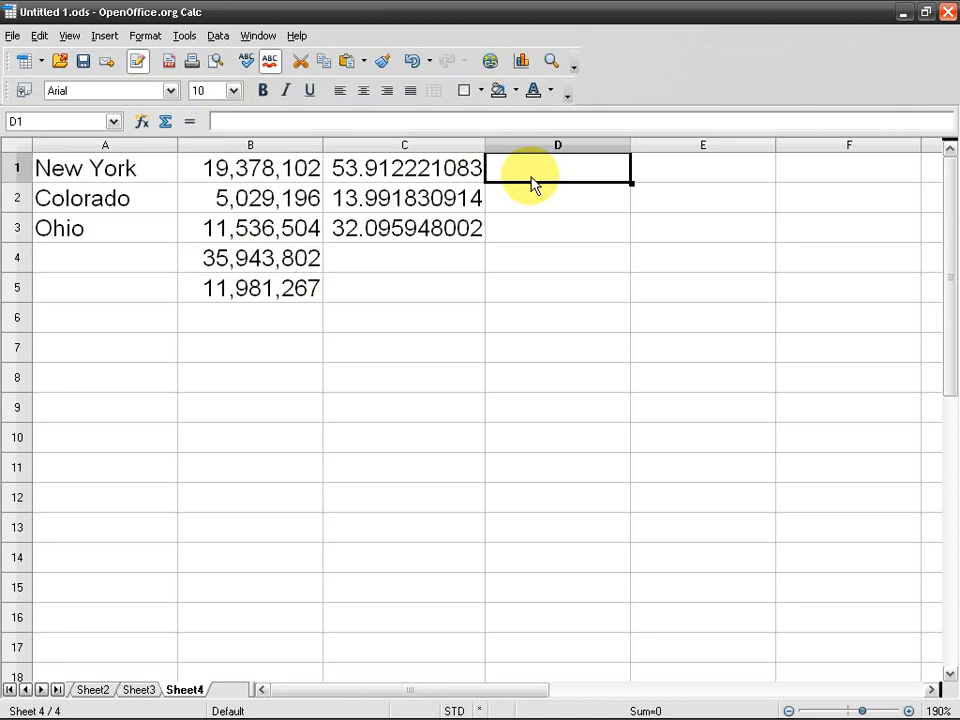
text(2134546)
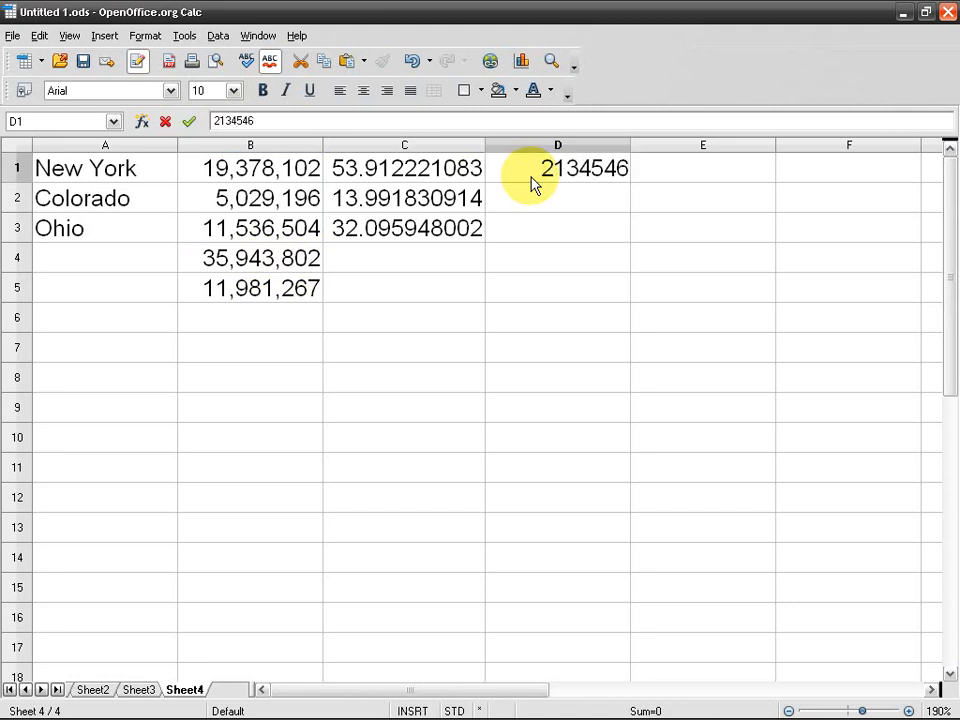
key(Return)
- Try changing the SUM range in B4 to B1:D1
drag(274, 170, 276, 226)
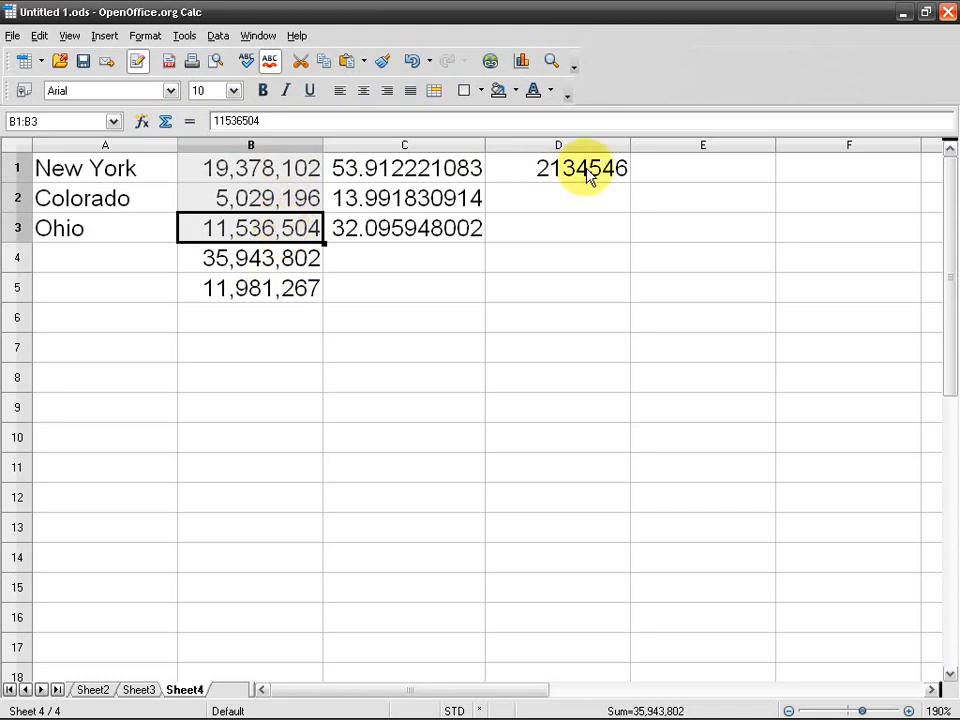
click(266, 256)
double_click(280, 258)
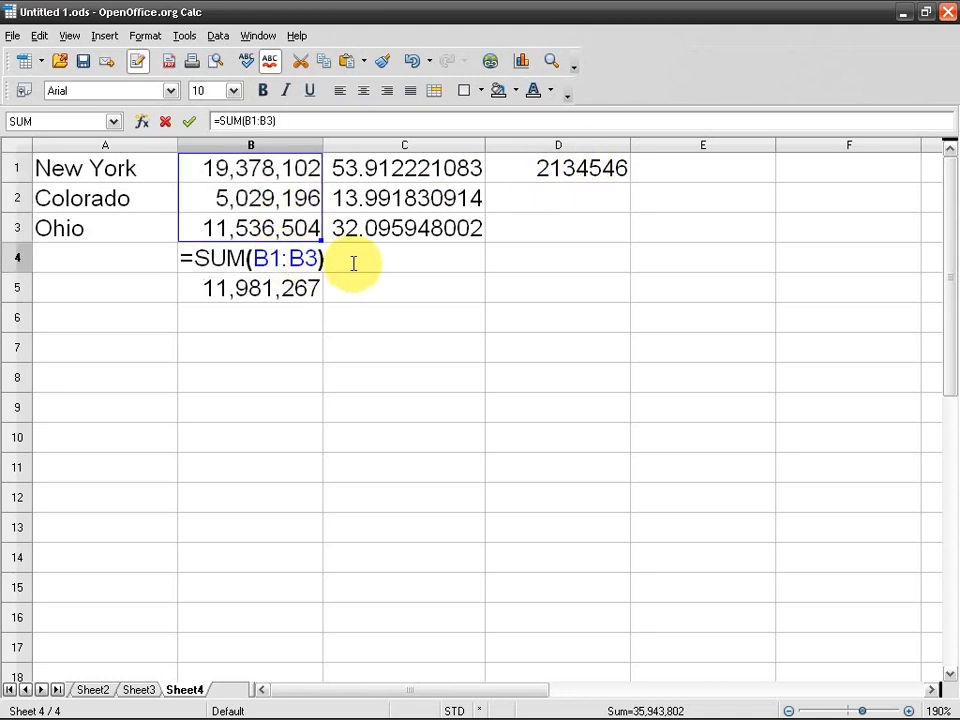
key(Delete)
key(Delete)
text(D1)
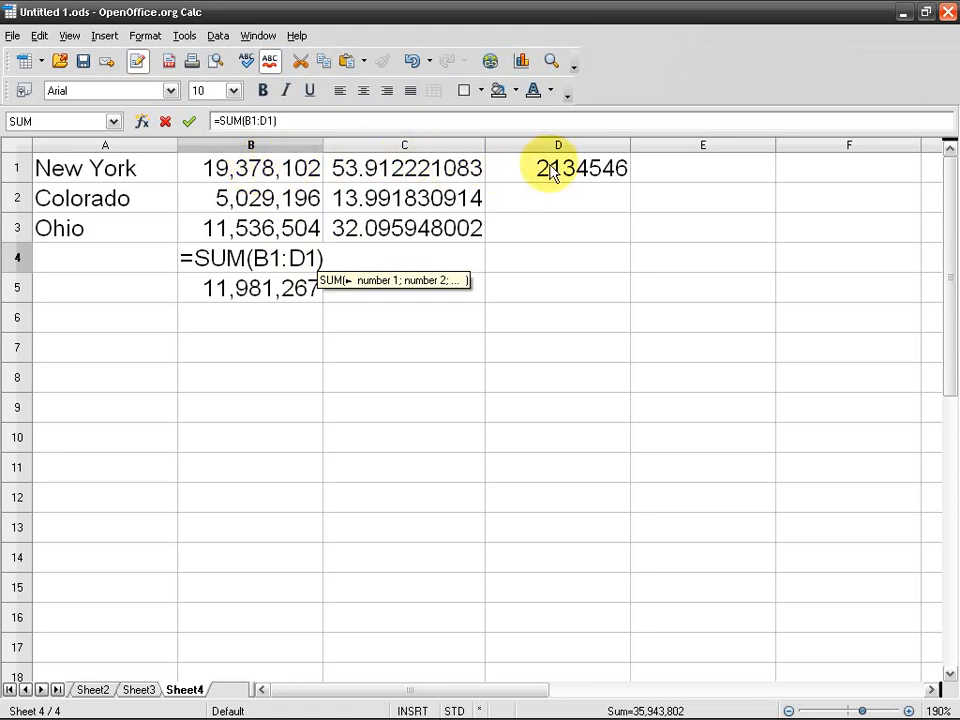
- Rewrite the B4 formula as =SUM(B1:B3;D1), combining the population range with the separate cell D1
key(BackSpace)
key(BackSpace)
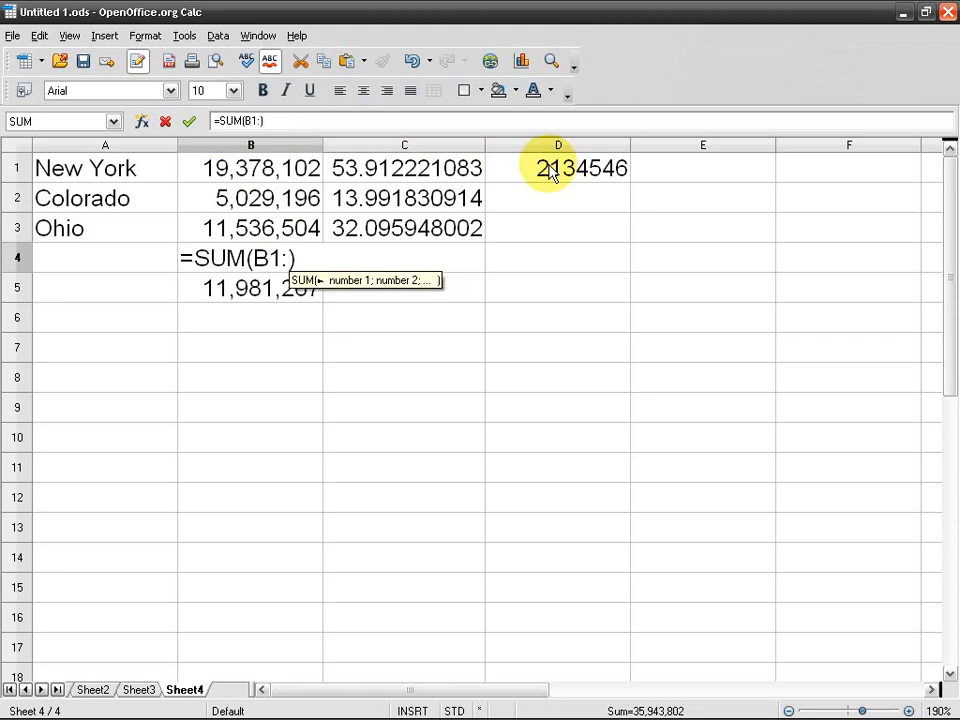
text(B3)
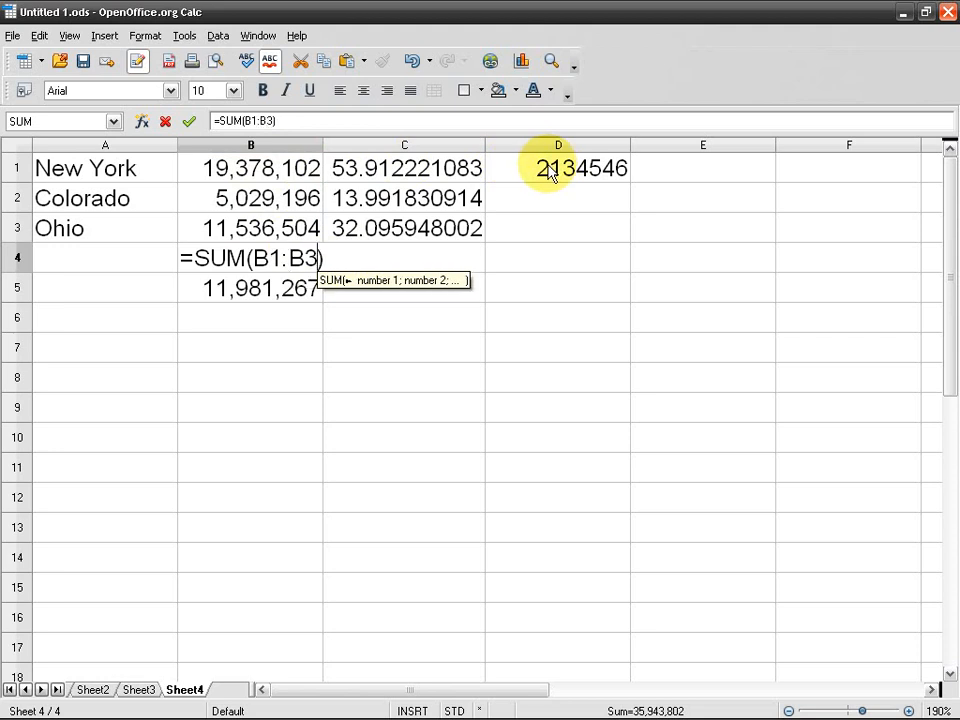
text(;)
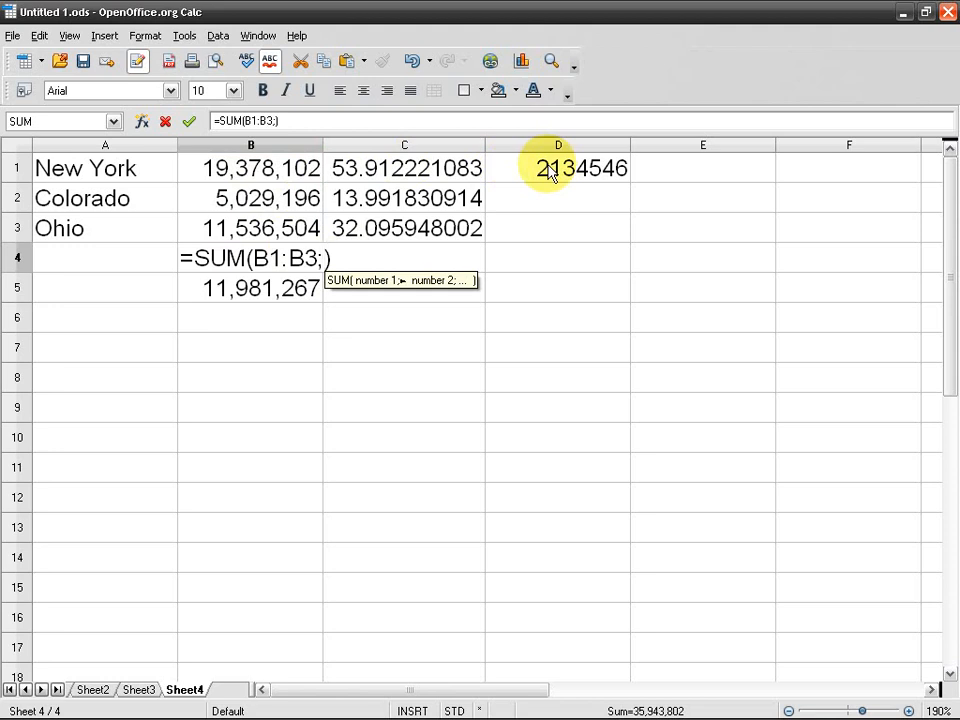
text(D1)
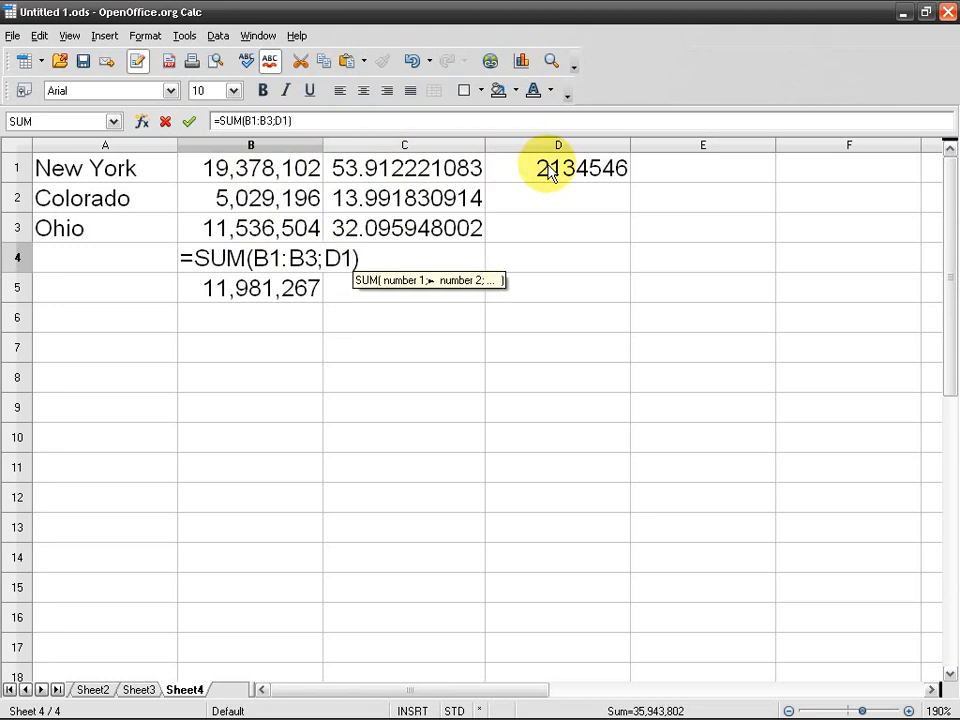
text(;)
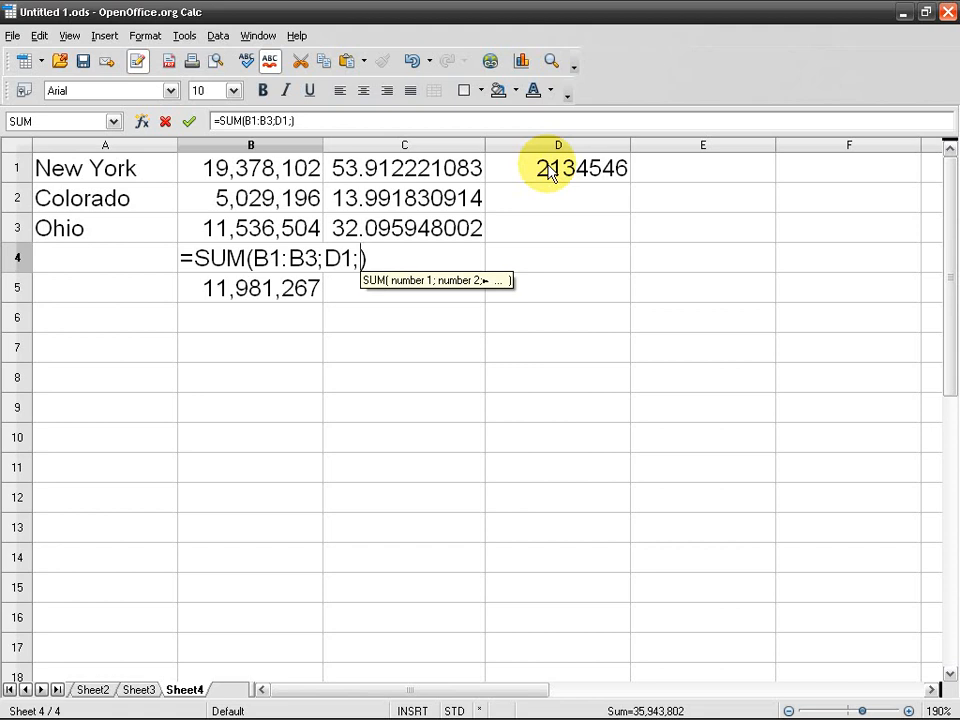
key(BackSpace)
key(Return)
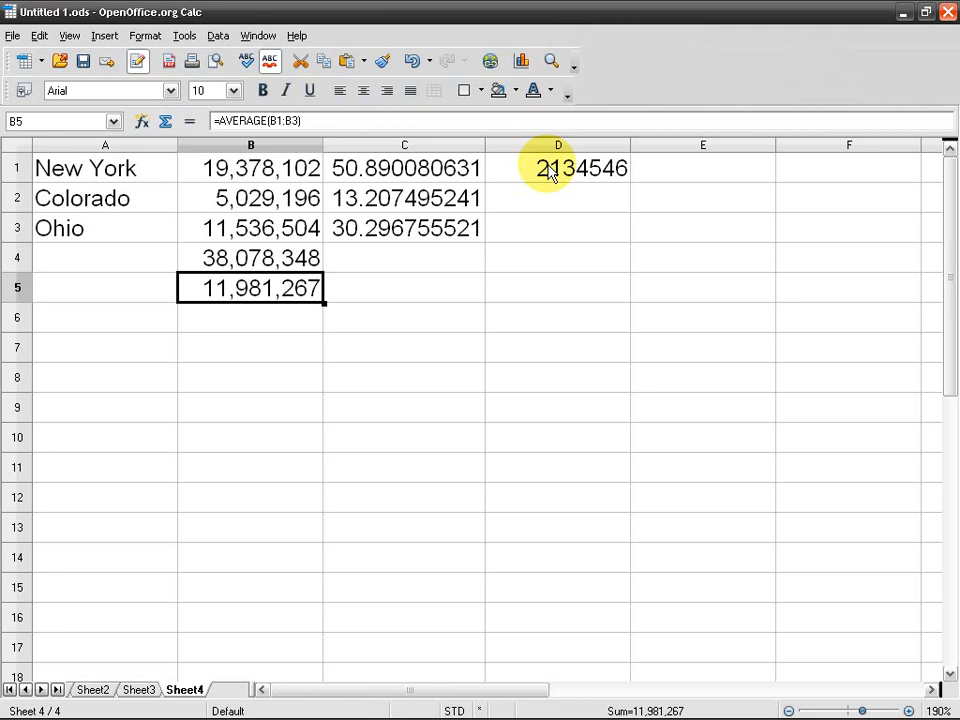
- Reopen the SUM formula in B4 and examine which cells its range and single-cell arguments refer to
key(Up)
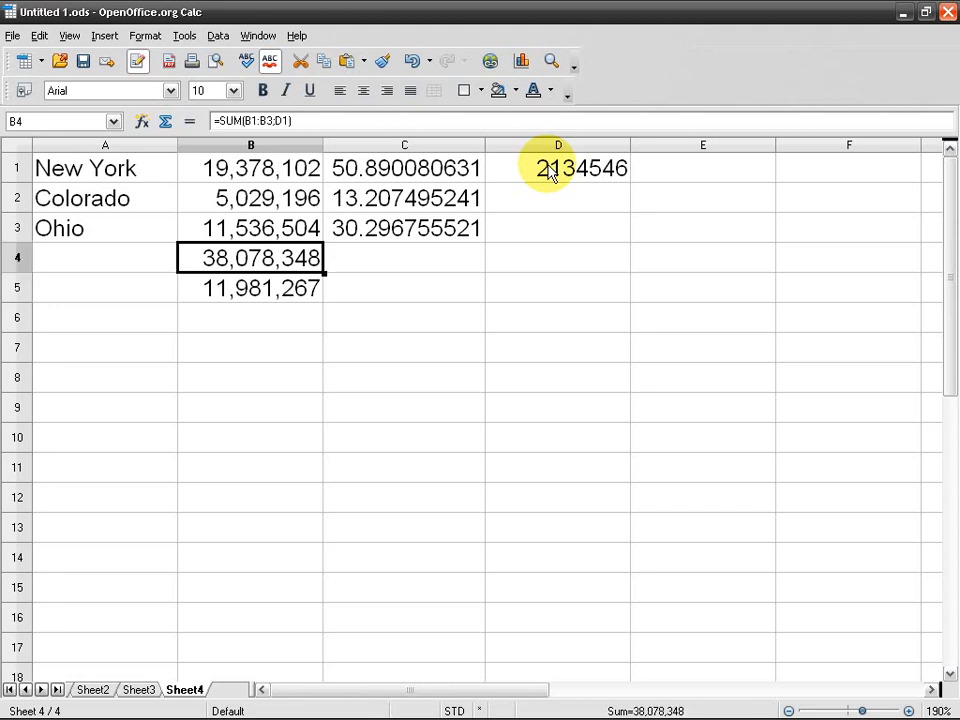
key(F2)
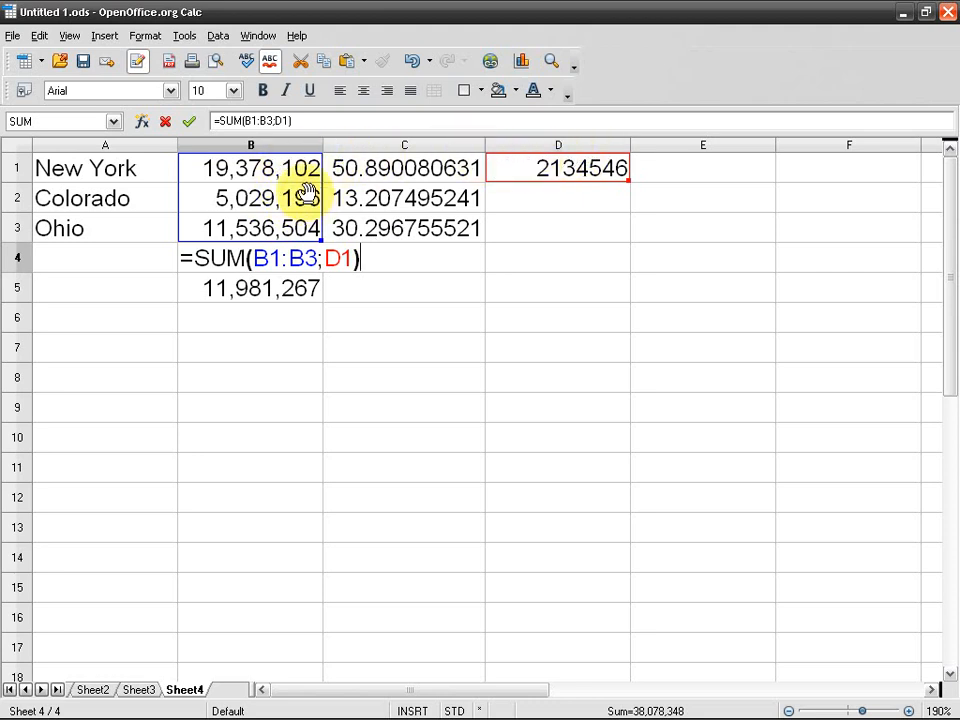
key(Return)
- Remove the D1 argument from the SUM formula in B4, leaving only the range B1:B3
key(Up)
key(F2)
key(Left)
key(BackSpace)
key(BackSpace)
key(BackSpace)
key(Return)
- Review the SUM and AVERAGE formulas in B4 and B5, highlighting the function name inside the B4 formula
click(233, 265)
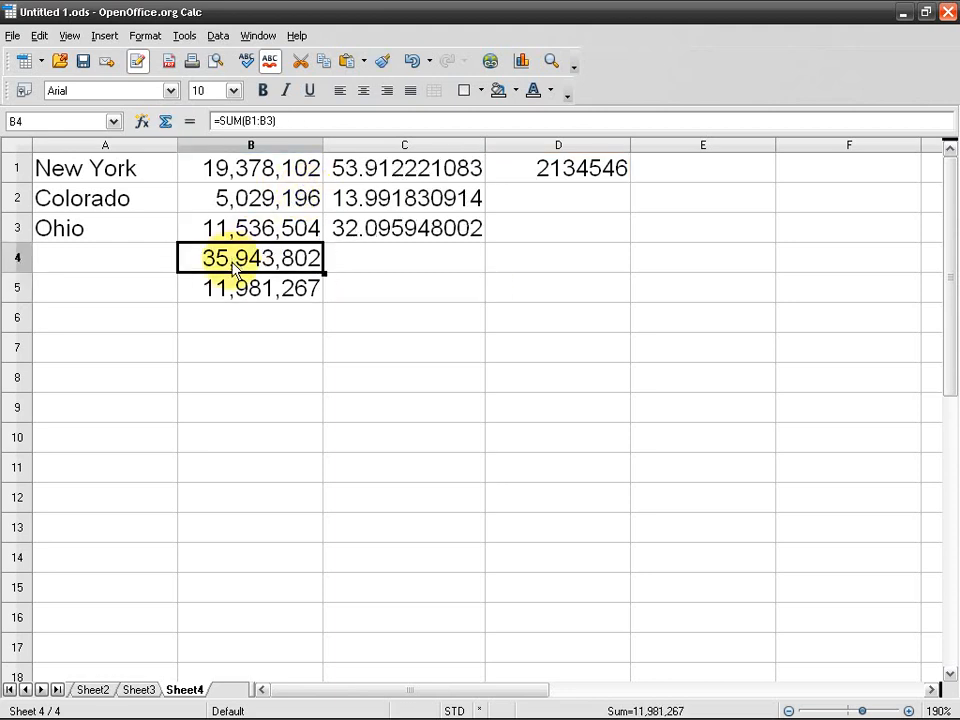
drag(233, 265, 222, 284)
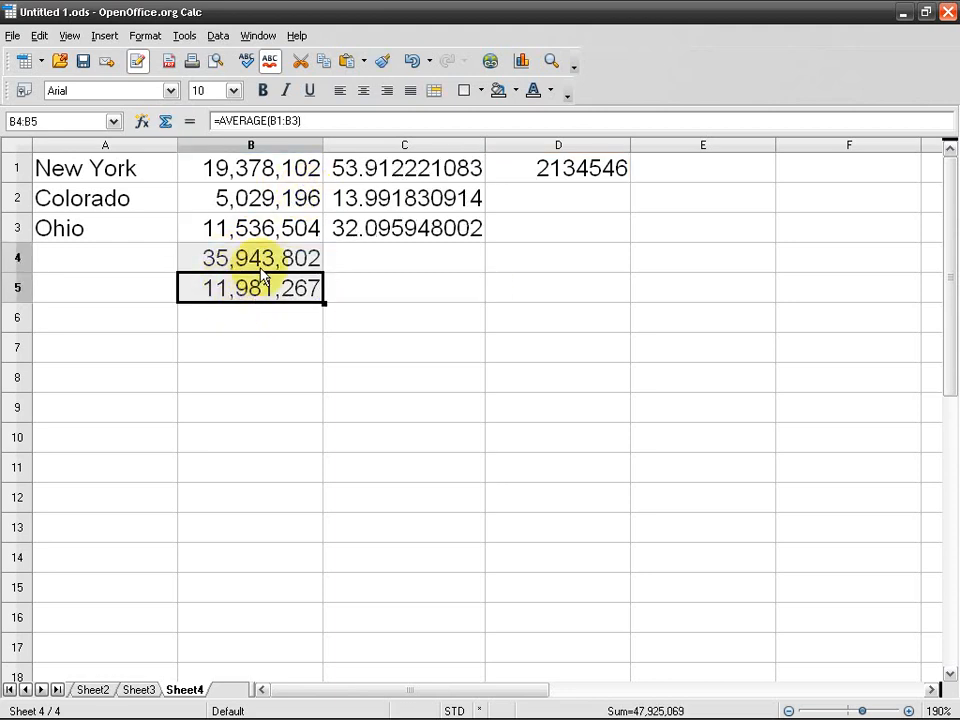
click(264, 318)
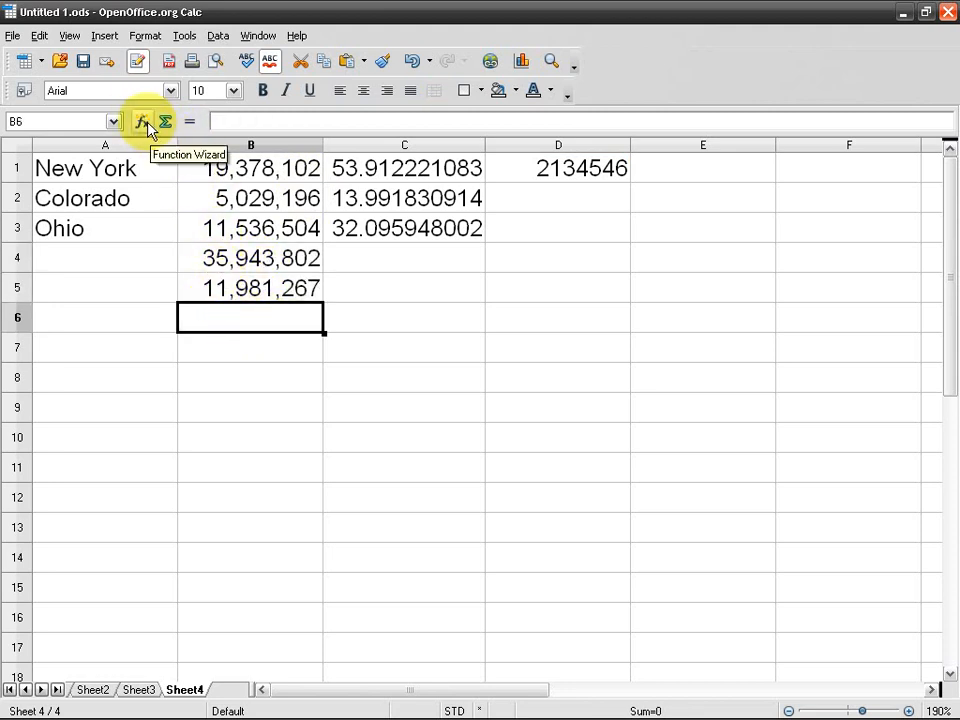
click(236, 262)
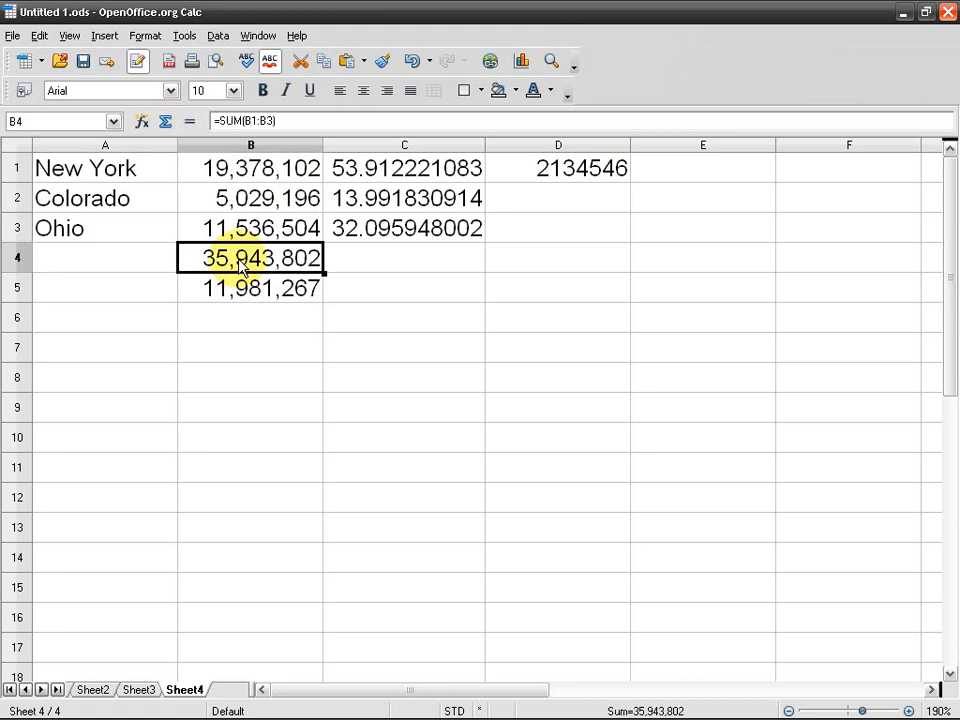
double_click(229, 120)
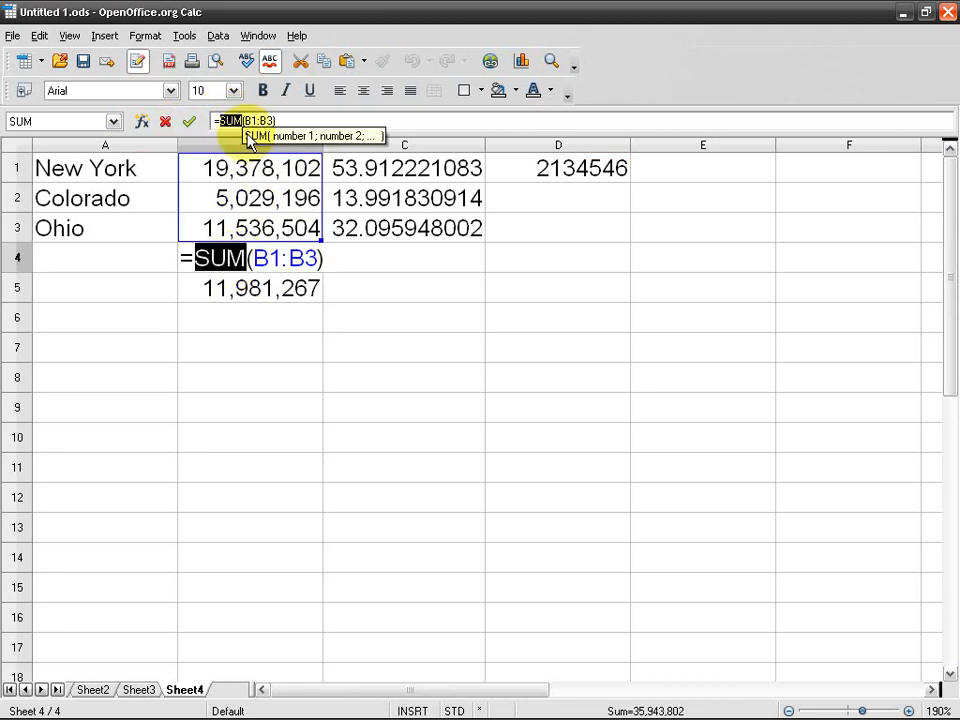
key(Return)
key(Return)
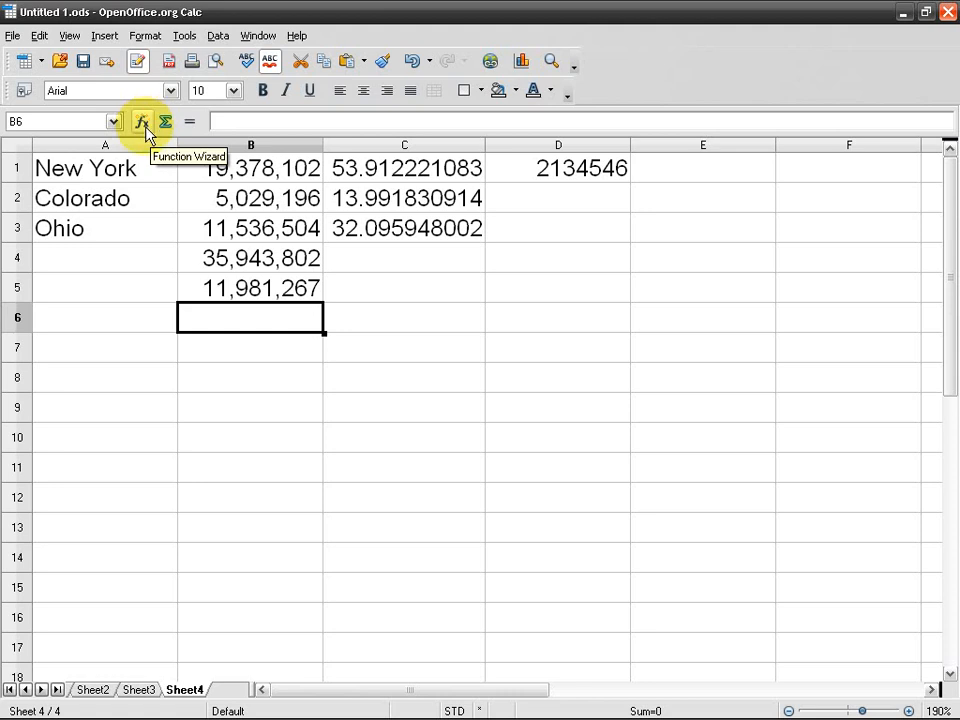
- Start the Function Wizard for B6 and choose the STDEV function from the full function list
key(ctrl+F2)
drag(317, 297, 615, 259)
drag(533, 372, 530, 523)
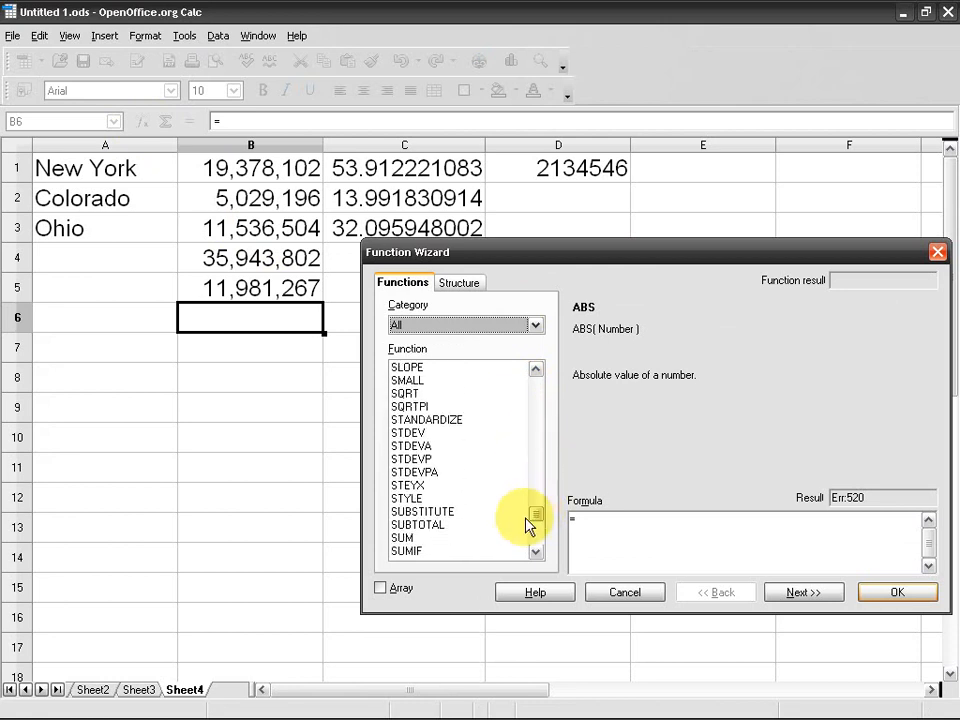
click(432, 436)
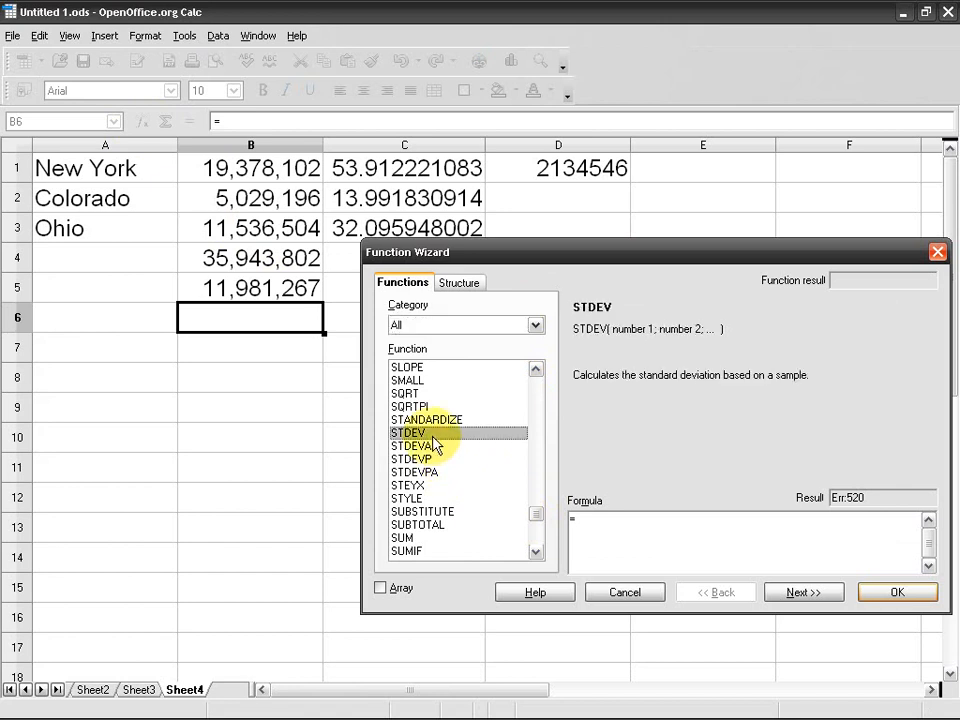
drag(651, 257, 645, 339)
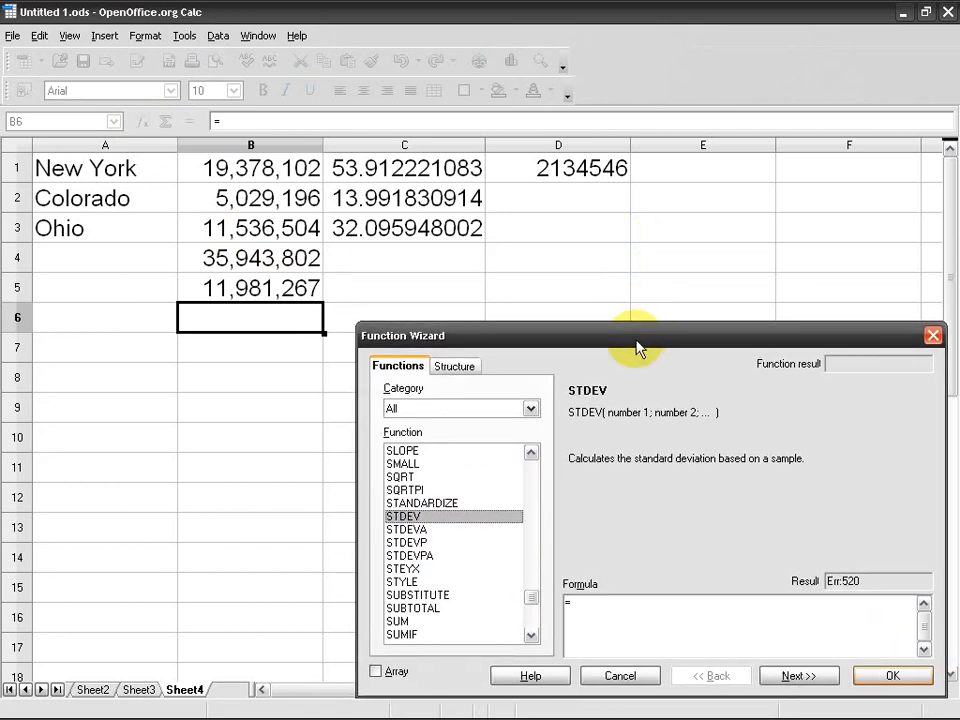
double_click(414, 522)
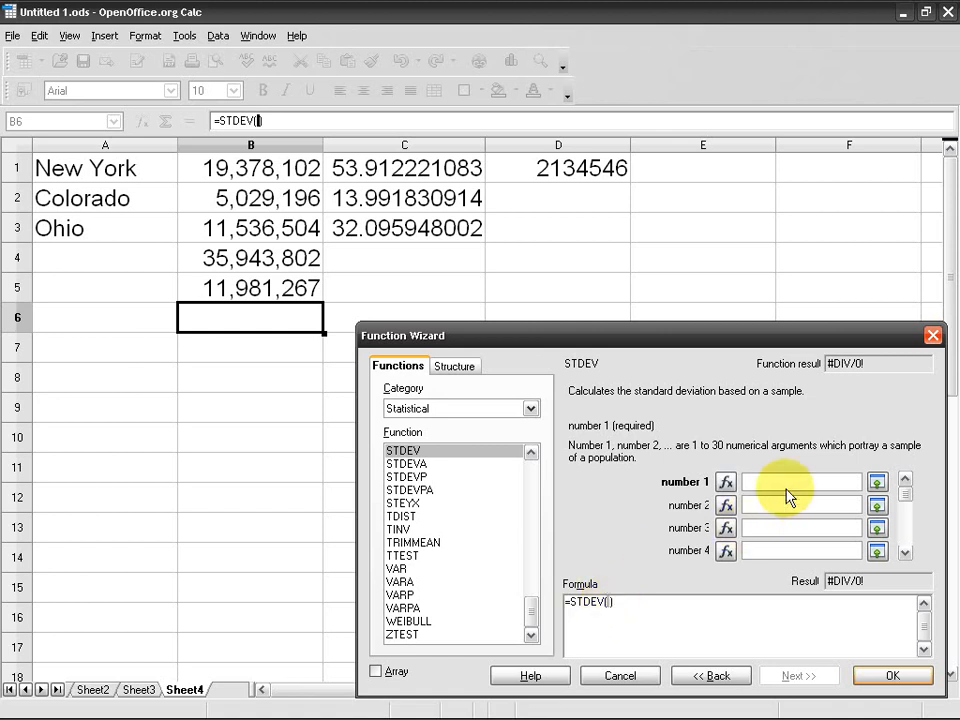
- Supply the range B1:B3 as the first STDEV argument and insert the formula into B6
click(877, 482)
click(268, 178)
drag(268, 178, 251, 229)
click(932, 359)
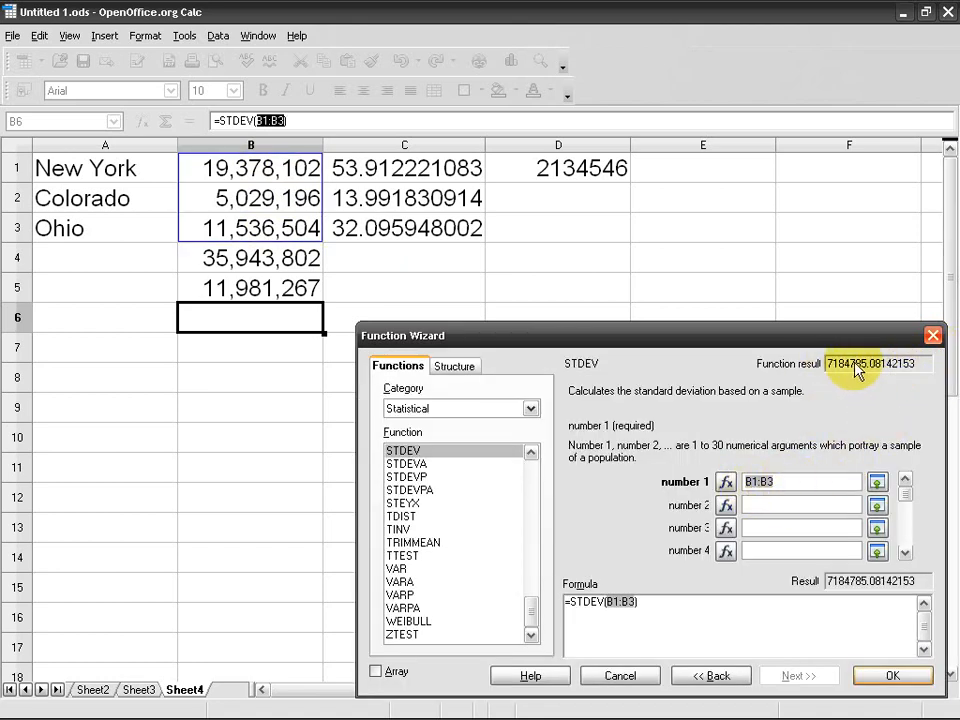
drag(838, 347, 831, 335)
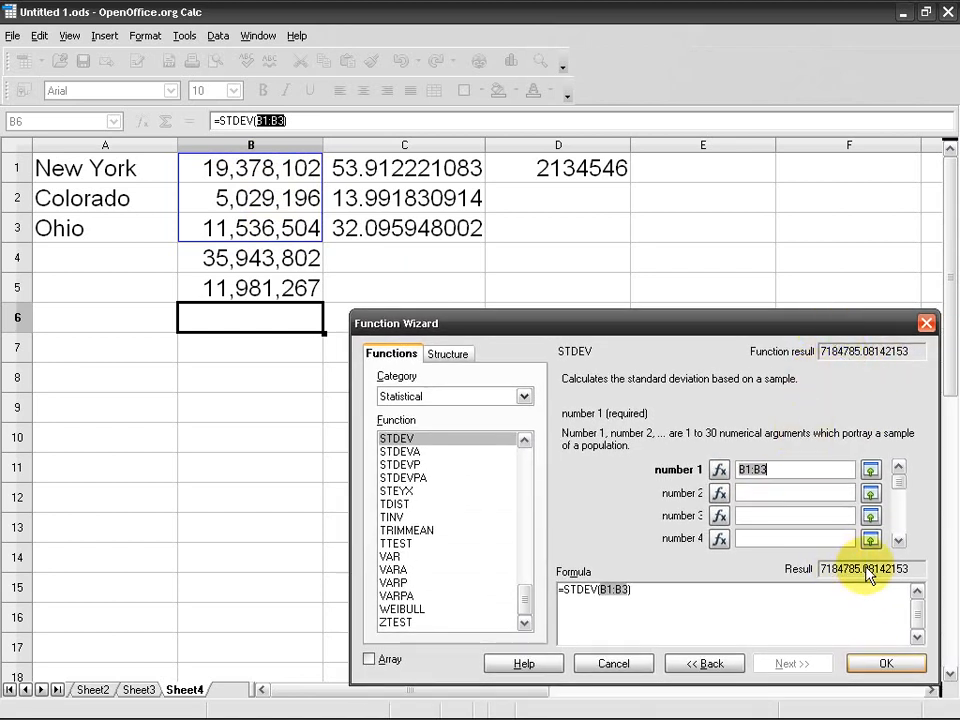
click(875, 665)
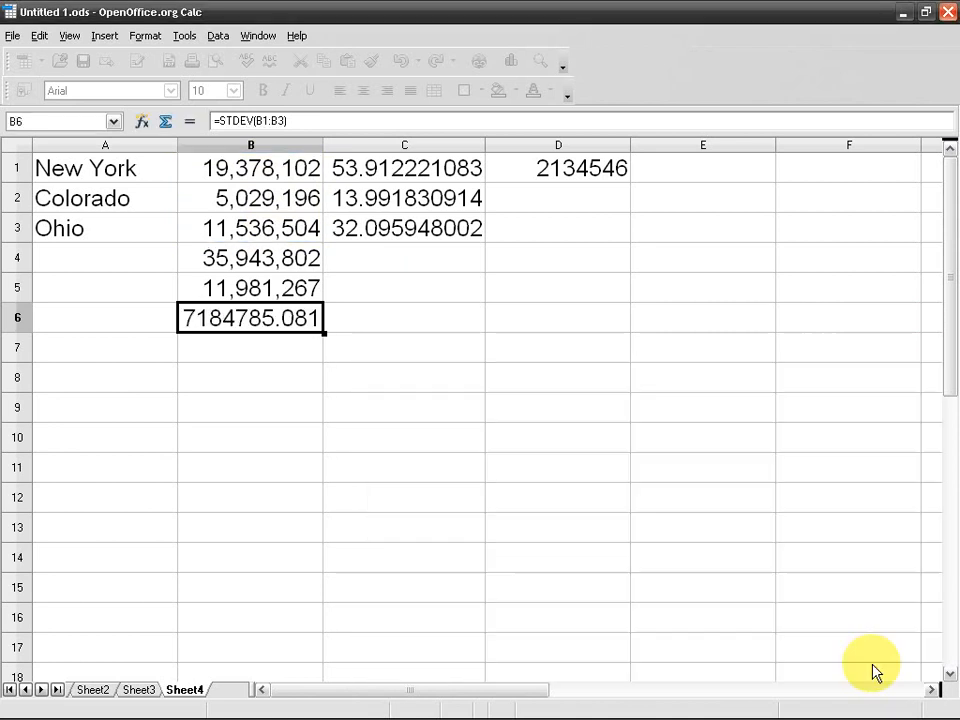
- Format B6 as a number with a thousands separator and no decimals, using the -1,234 format
right_click(273, 320)
click(318, 357)
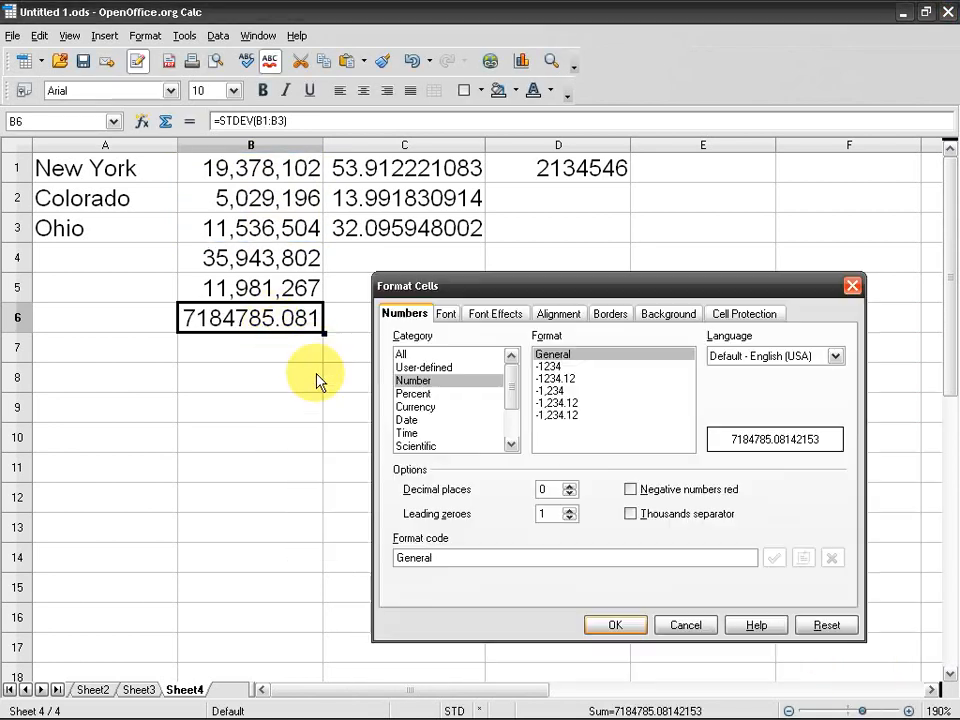
click(590, 391)
click(615, 624)
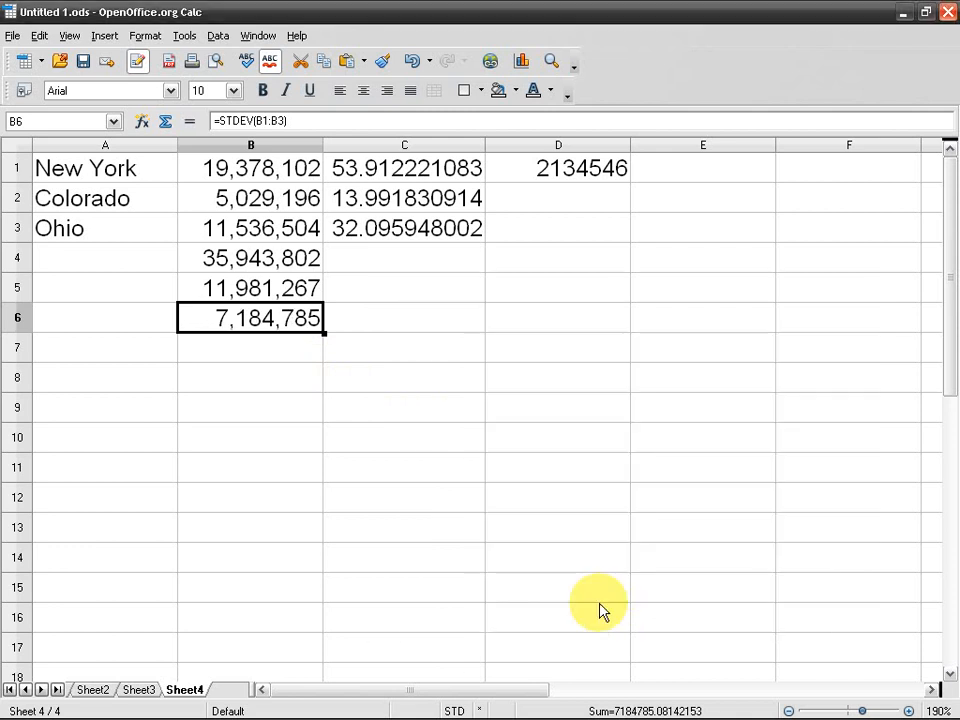
- Check the SUM, AVERAGE and STDEV formulas in B4, B5 and B6 one after another
click(245, 262)
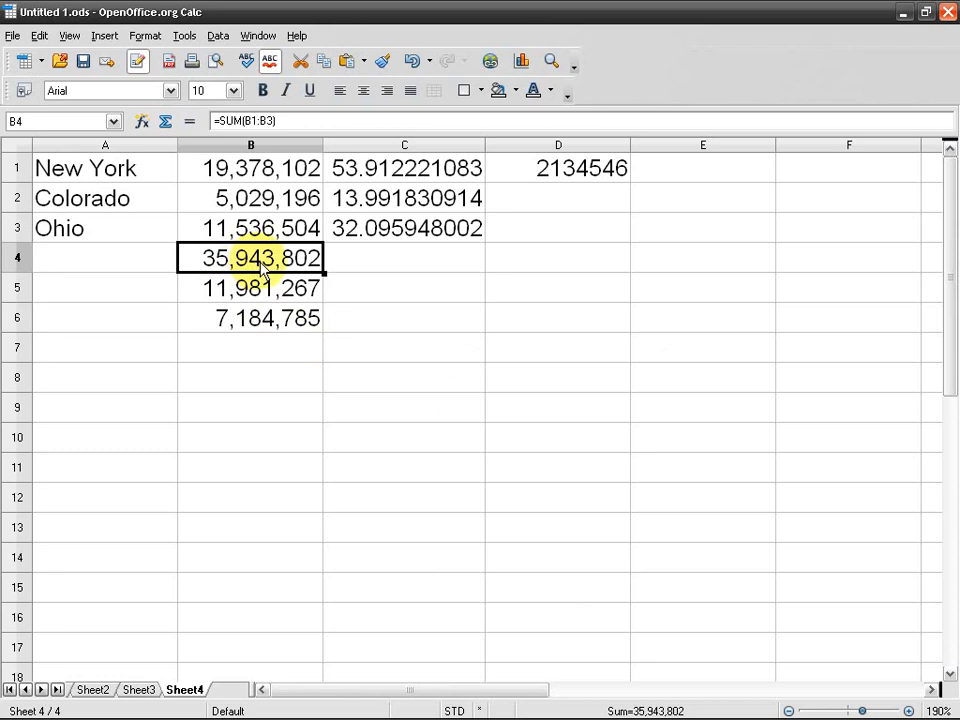
click(225, 290)
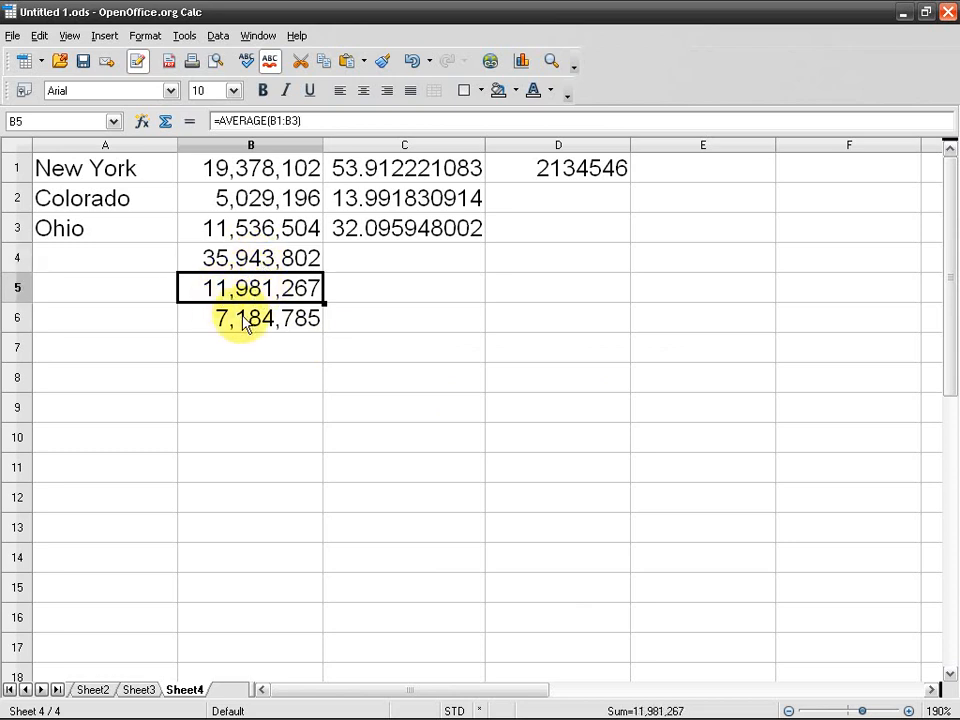
click(236, 327)
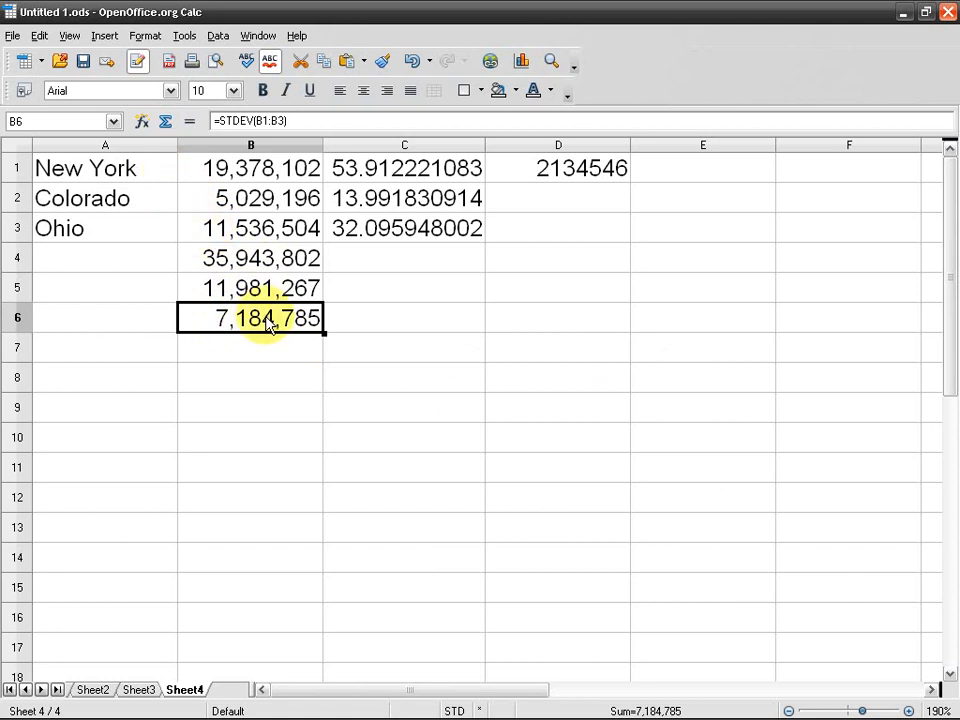
- Reopen B6 in the Function Wizard, browse the function categories, find STDEV under Statistical, and leave without changes
click(142, 121)
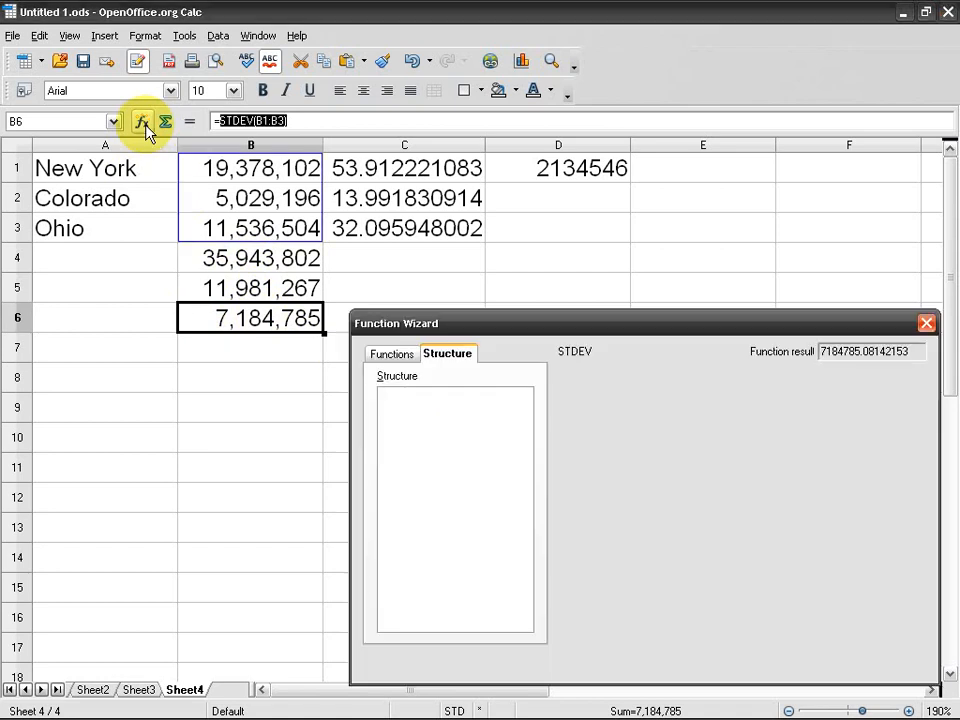
click(390, 354)
mouse_move(503, 325)
mouse_down()
mouse_move(475, 257)
mouse_move(479, 242)
mouse_up()
click(499, 313)
mouse_move(499, 381)
mouse_down()
mouse_move(501, 365)
mouse_move(500, 402)
mouse_up()
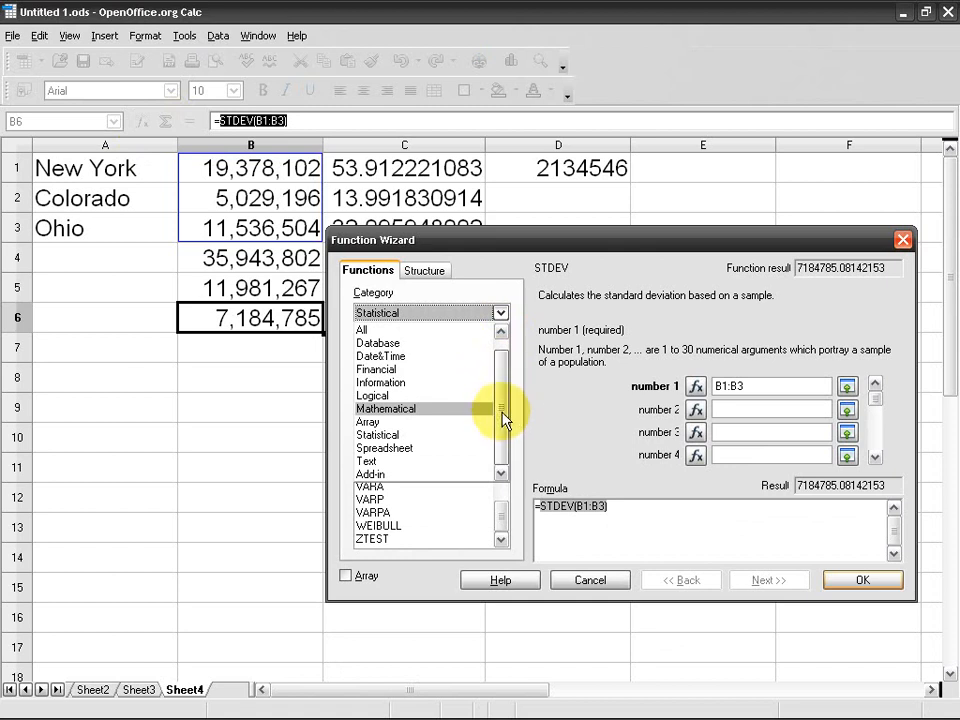
click(420, 441)
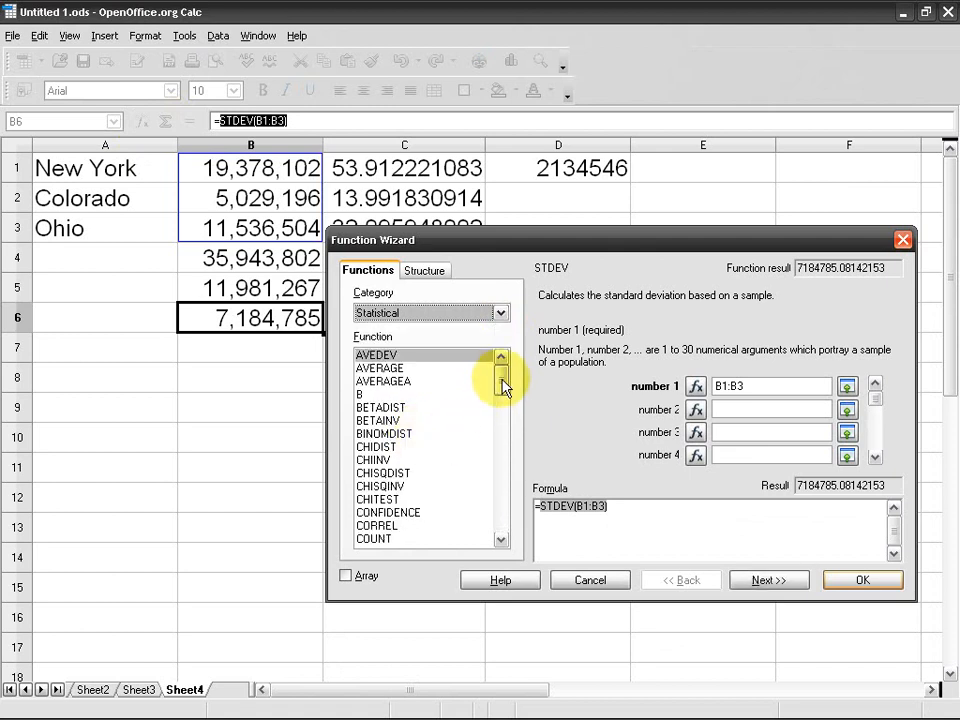
drag(502, 388, 504, 499)
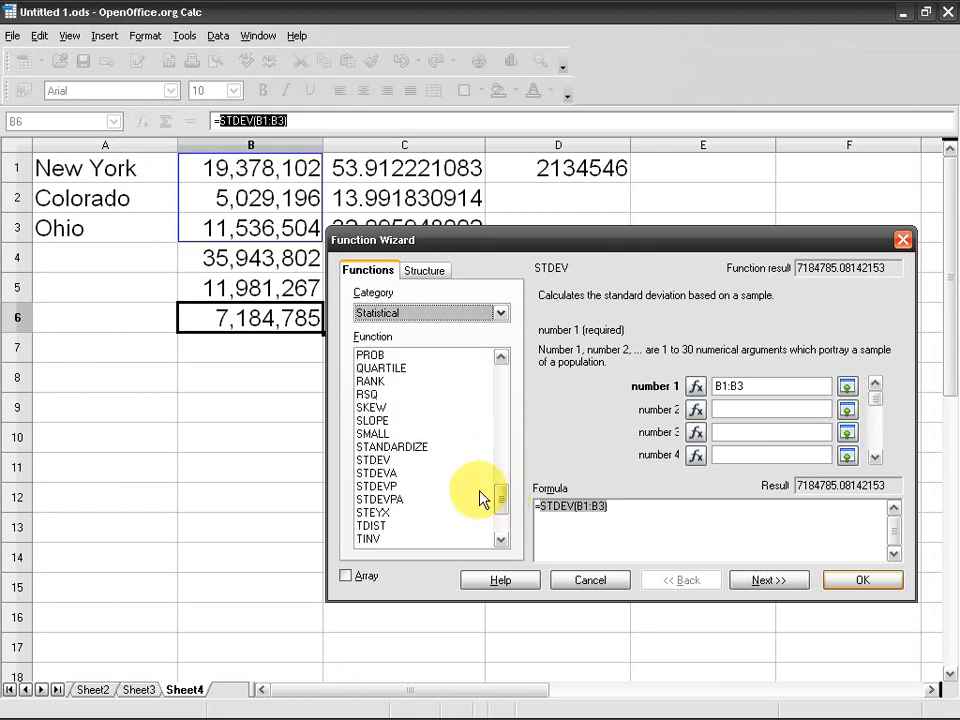
click(394, 461)
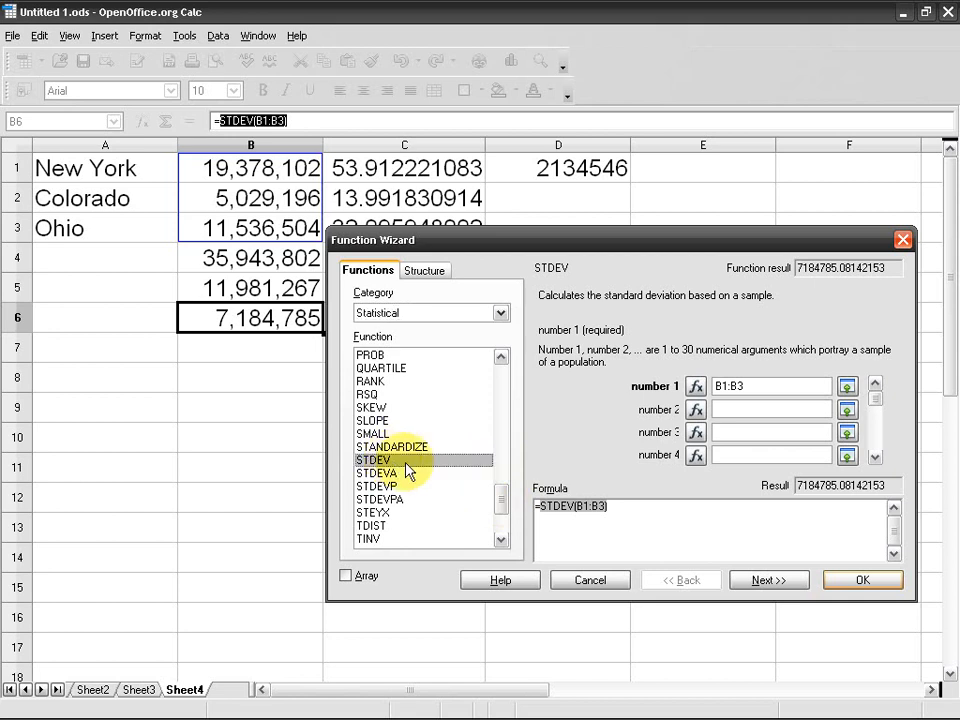
click(592, 582)
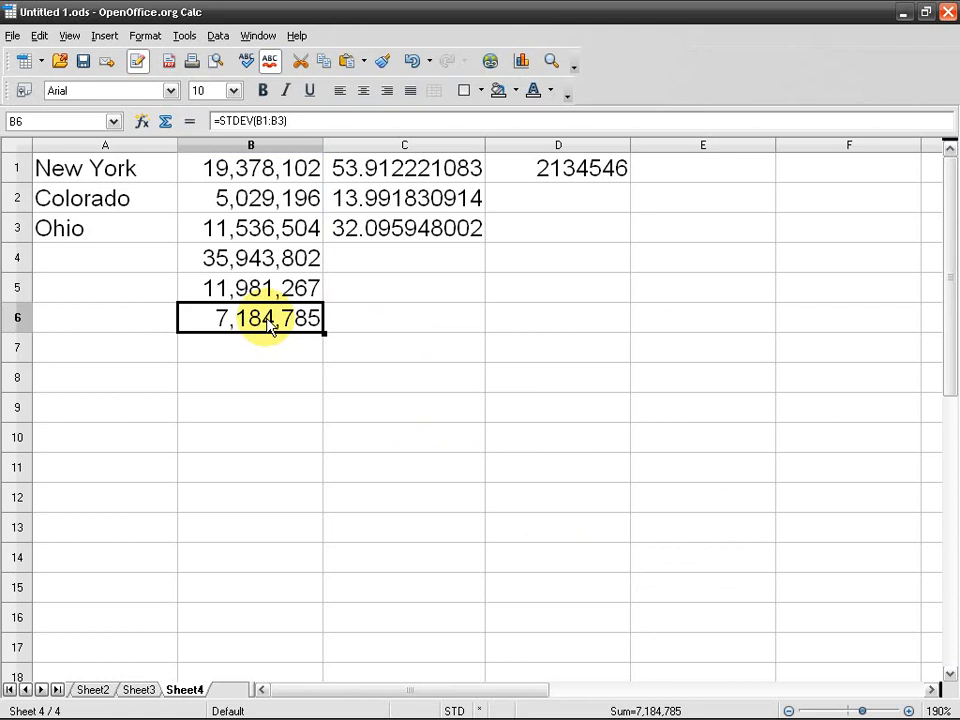
- Clear the formula from B6 and restart the Function Wizard with the function list limited to the Statistical category
key(BackSpace)
click(142, 121)
click(425, 313)
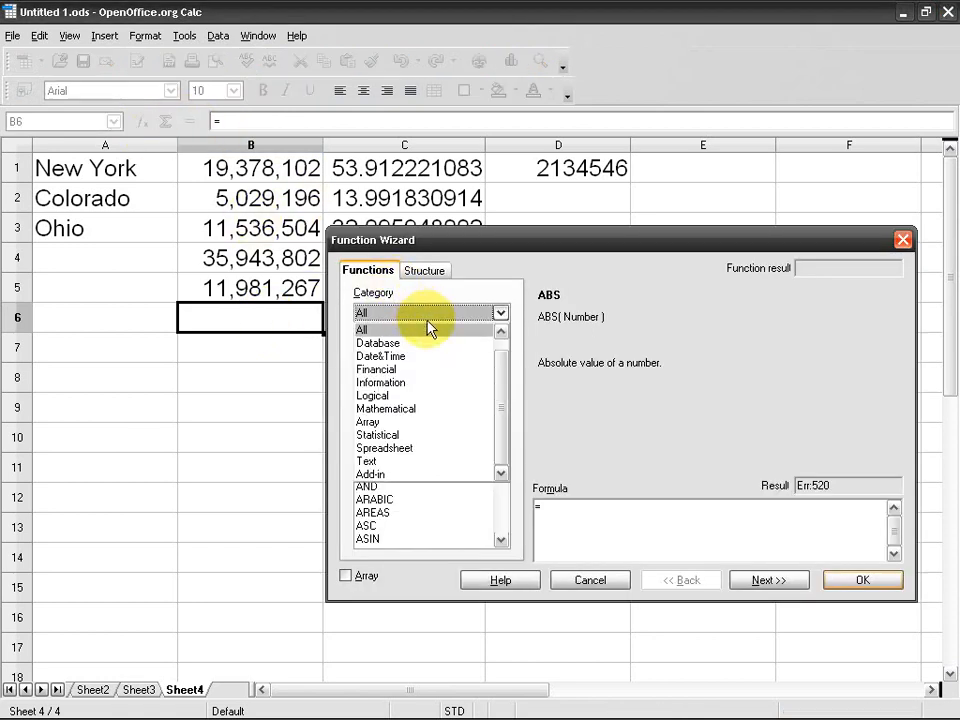
click(430, 433)
drag(500, 380, 502, 507)
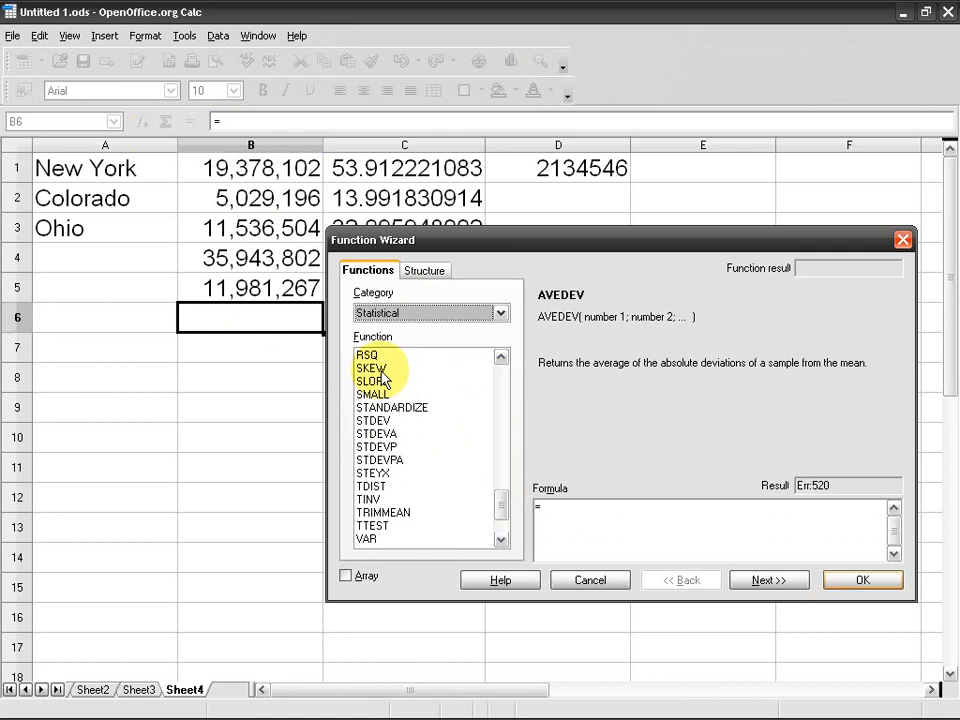
- Read the descriptions of the SKEW, SLOPE and STDEV functions in the Function Wizard
click(381, 370)
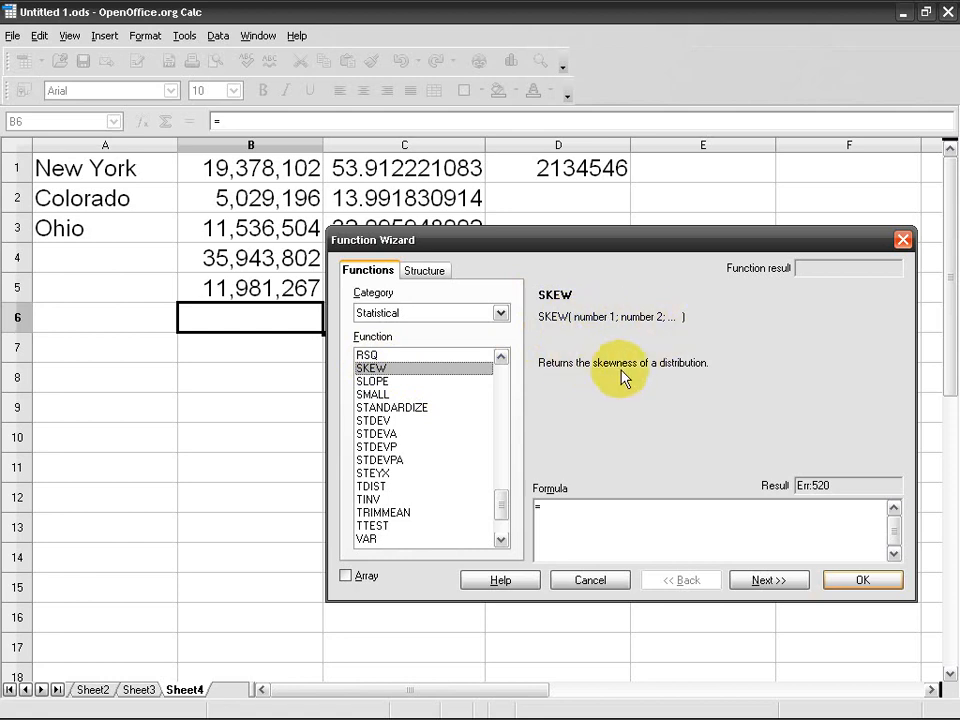
click(392, 381)
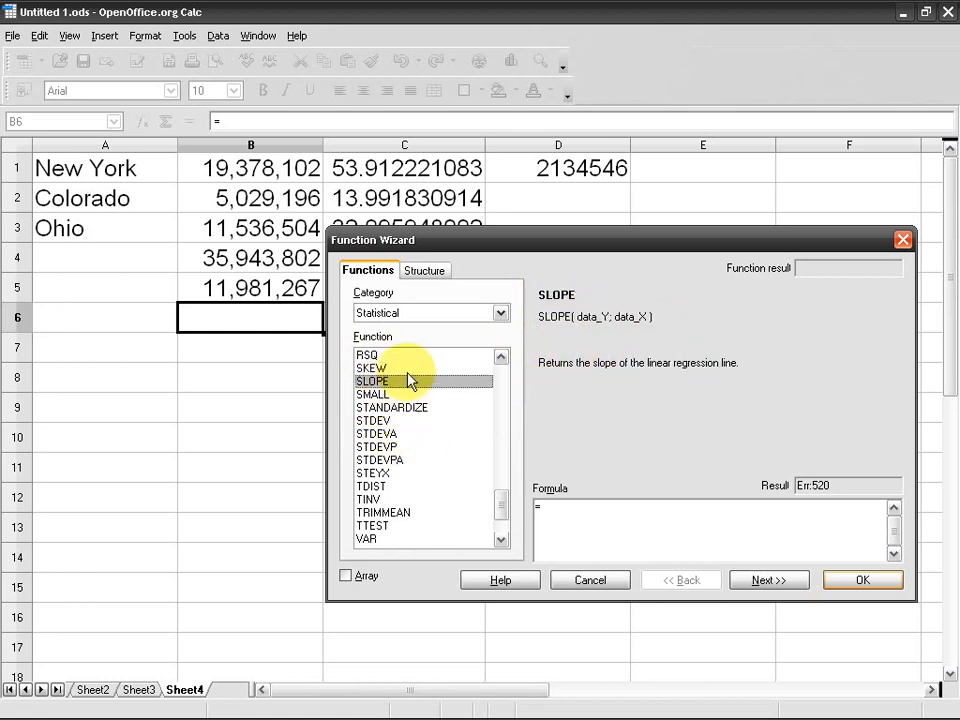
click(440, 421)
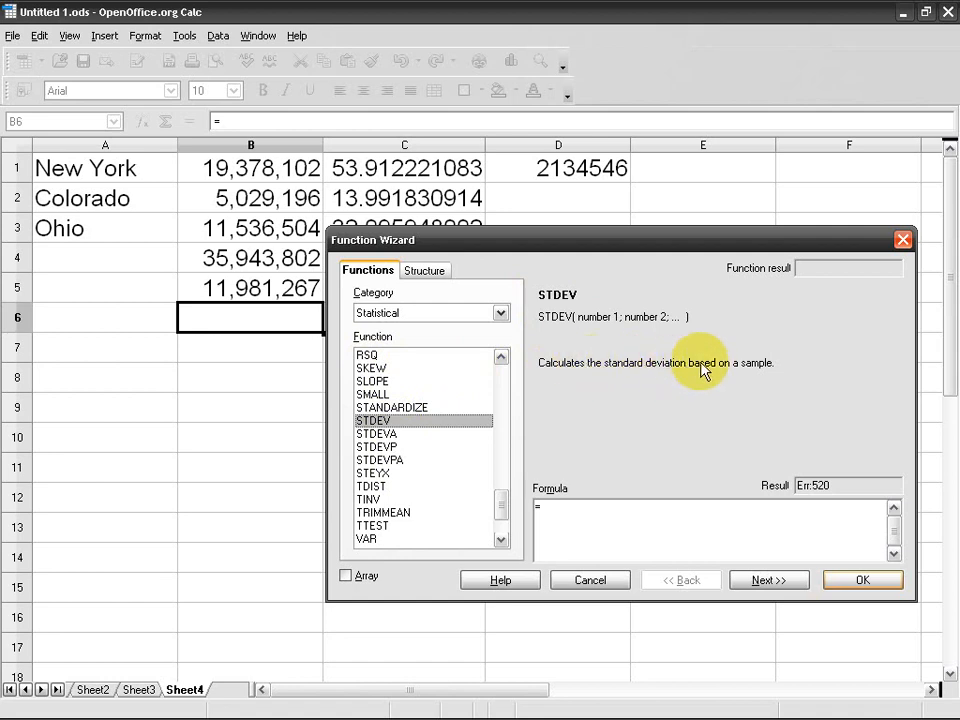
- Insert STDEV into B6 with the population range B1:B3 as its first argument
double_click(430, 426)
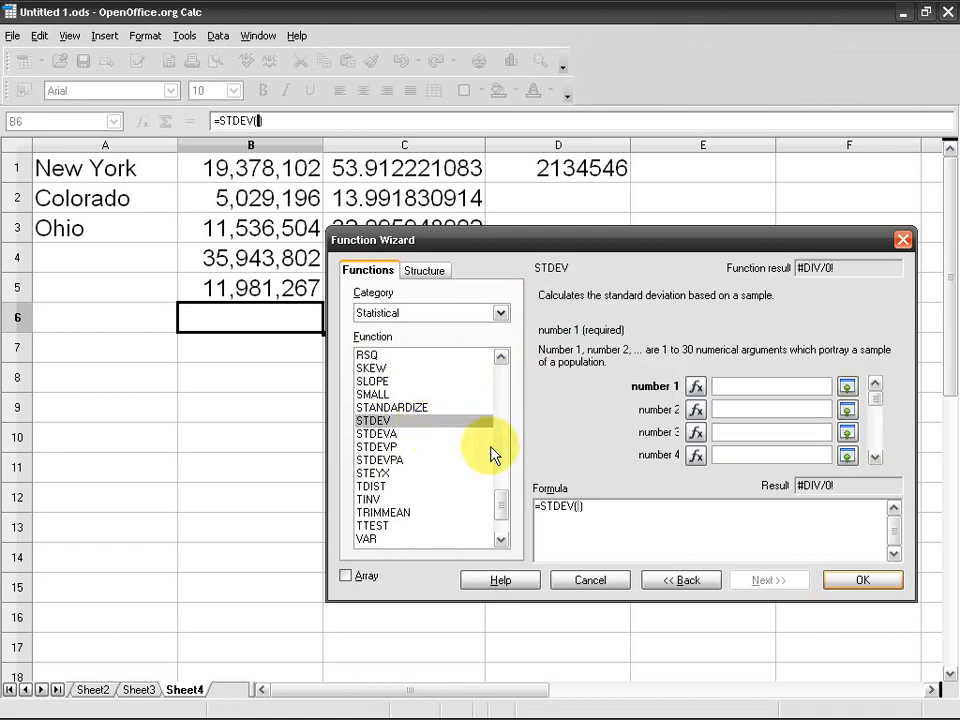
click(847, 386)
drag(265, 168, 238, 229)
click(902, 264)
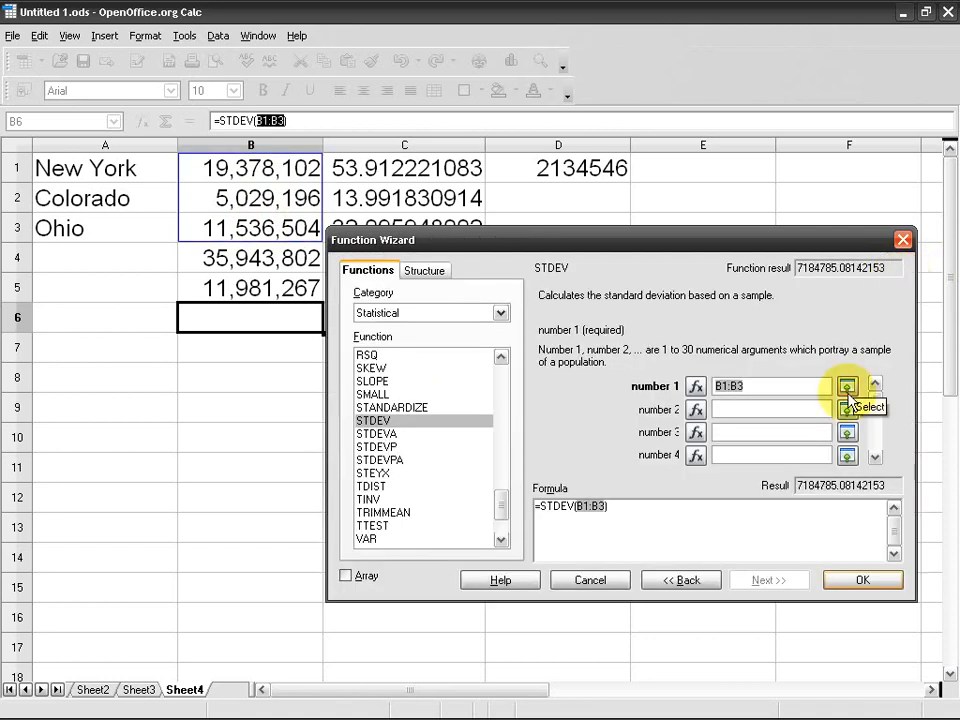
click(788, 391)
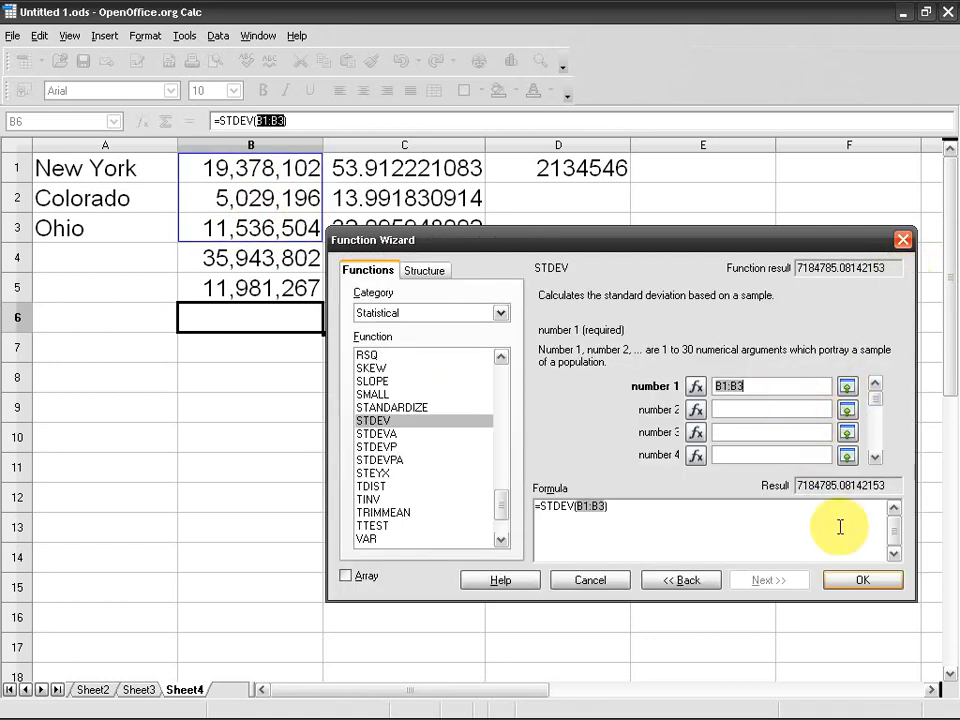
click(863, 582)
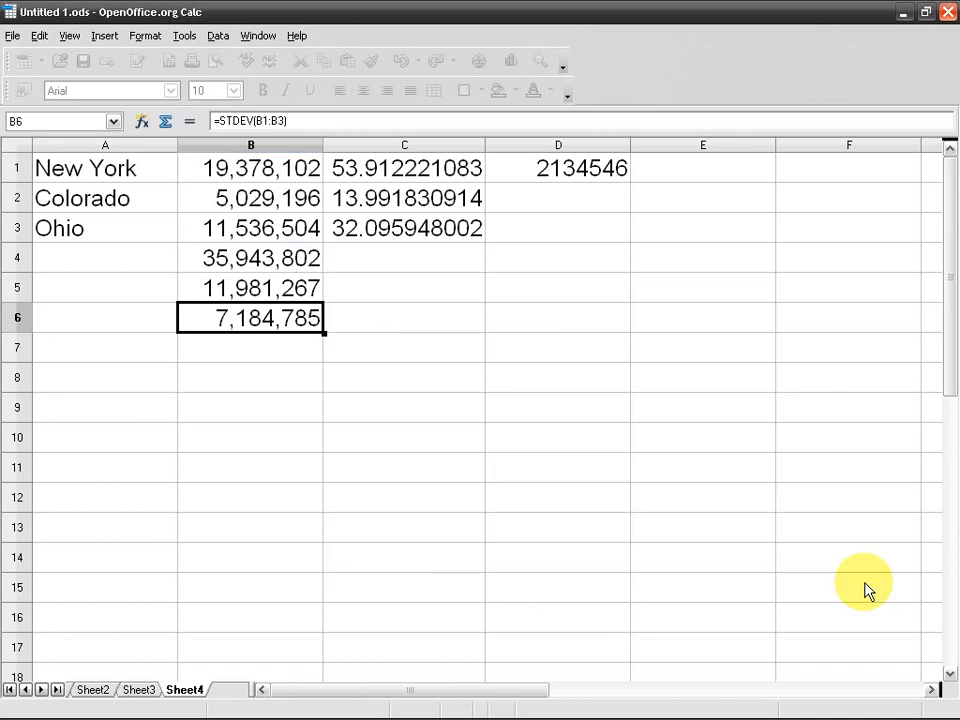